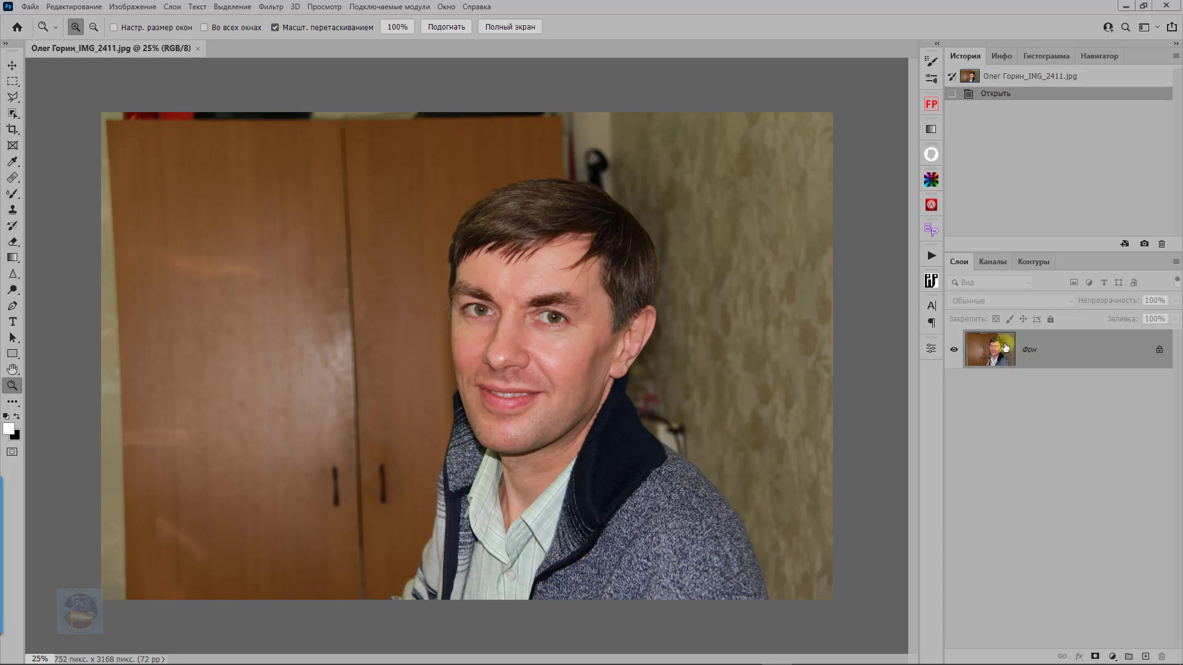
- Duplicate the background layer and start a Color Range selection of the highlights (Подсветка) on the copy
key("ctrl+j")
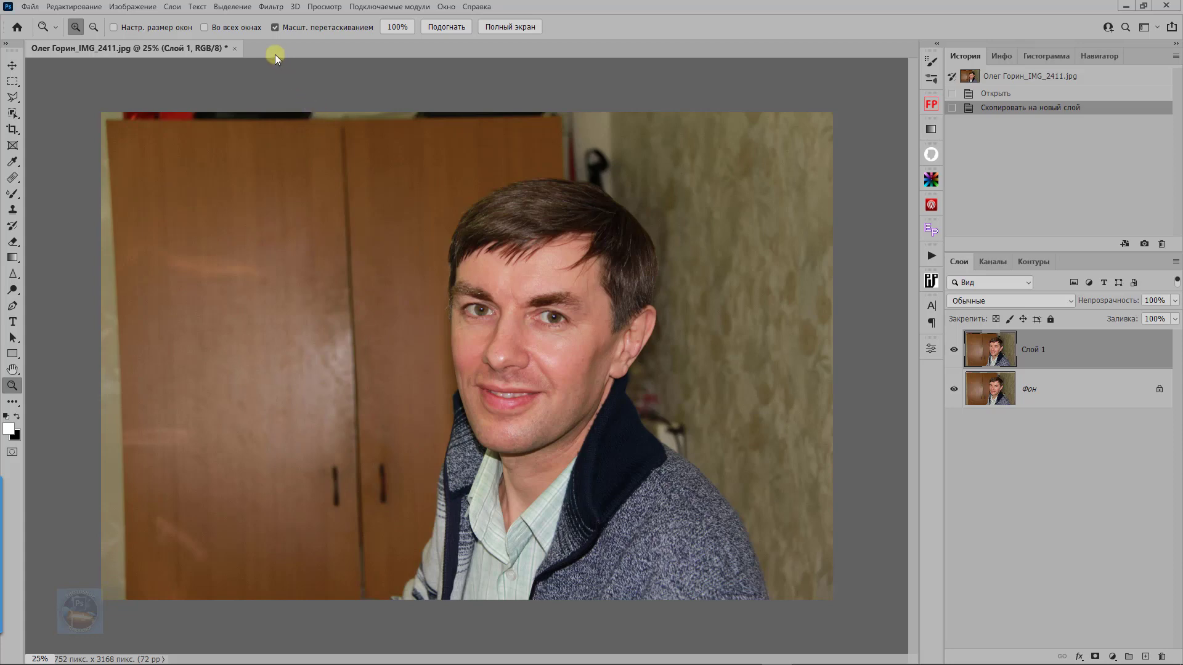
left_click(236, 8)
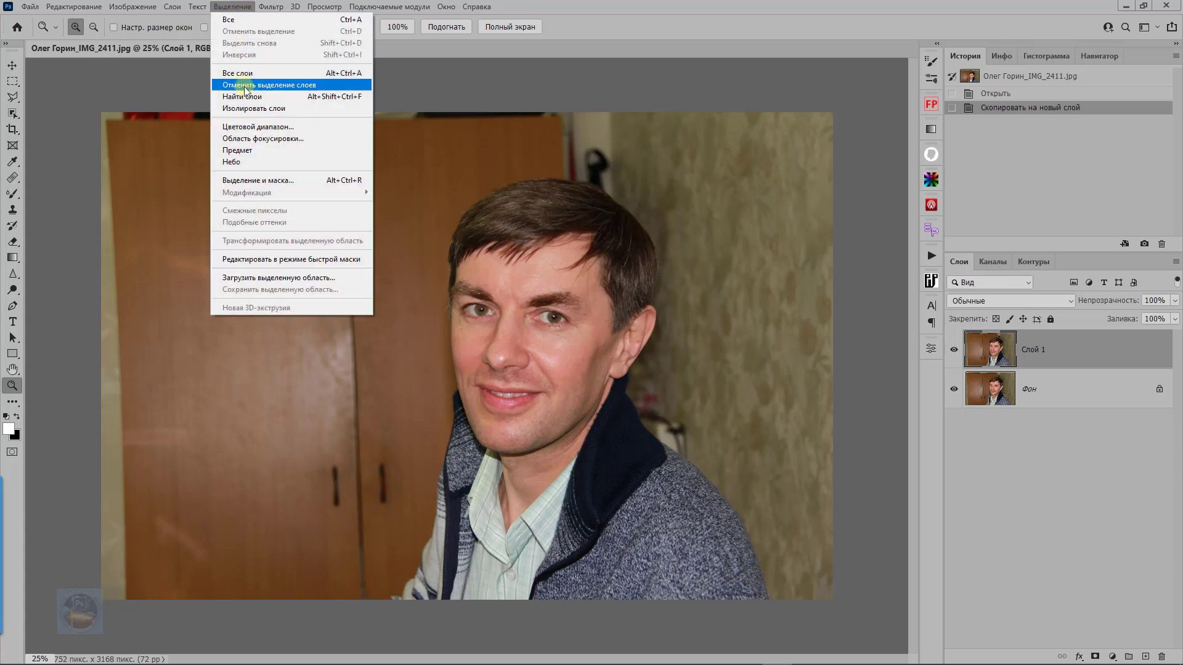
left_click(256, 127)
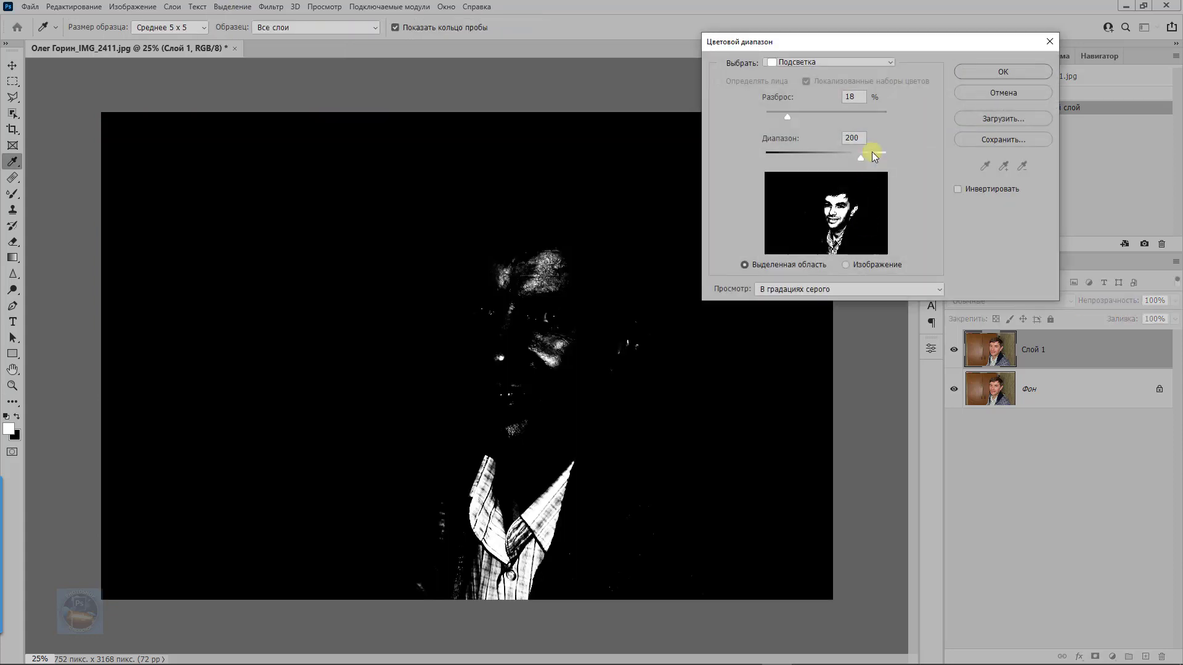
left_click(889, 62)
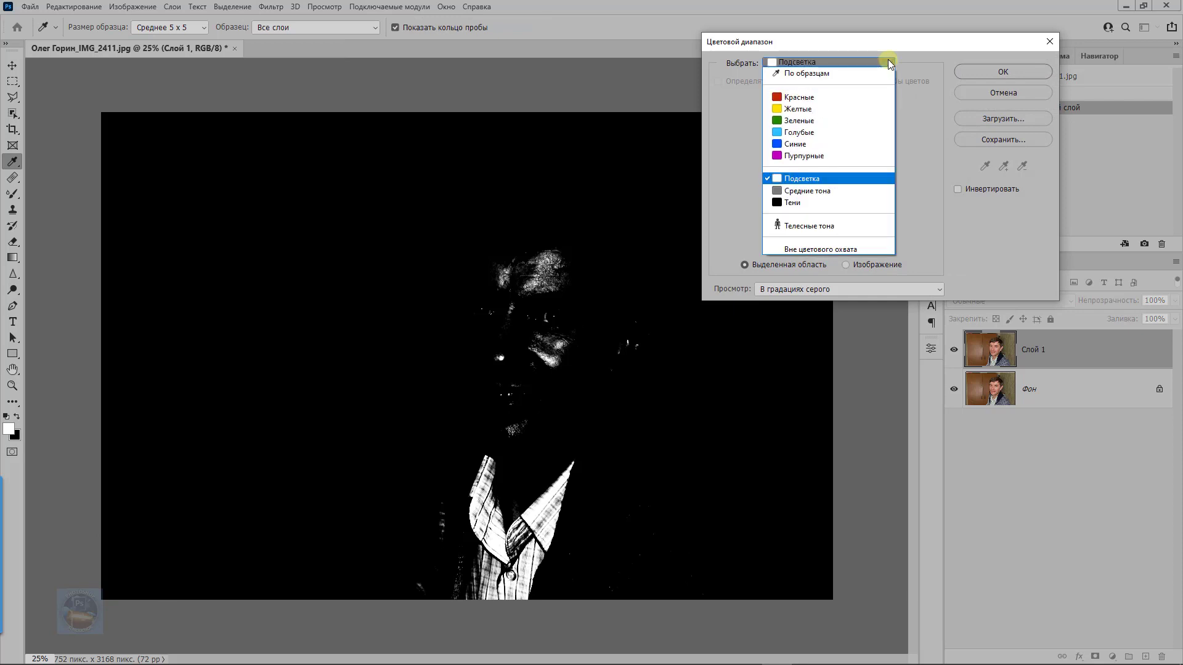
left_click(870, 74)
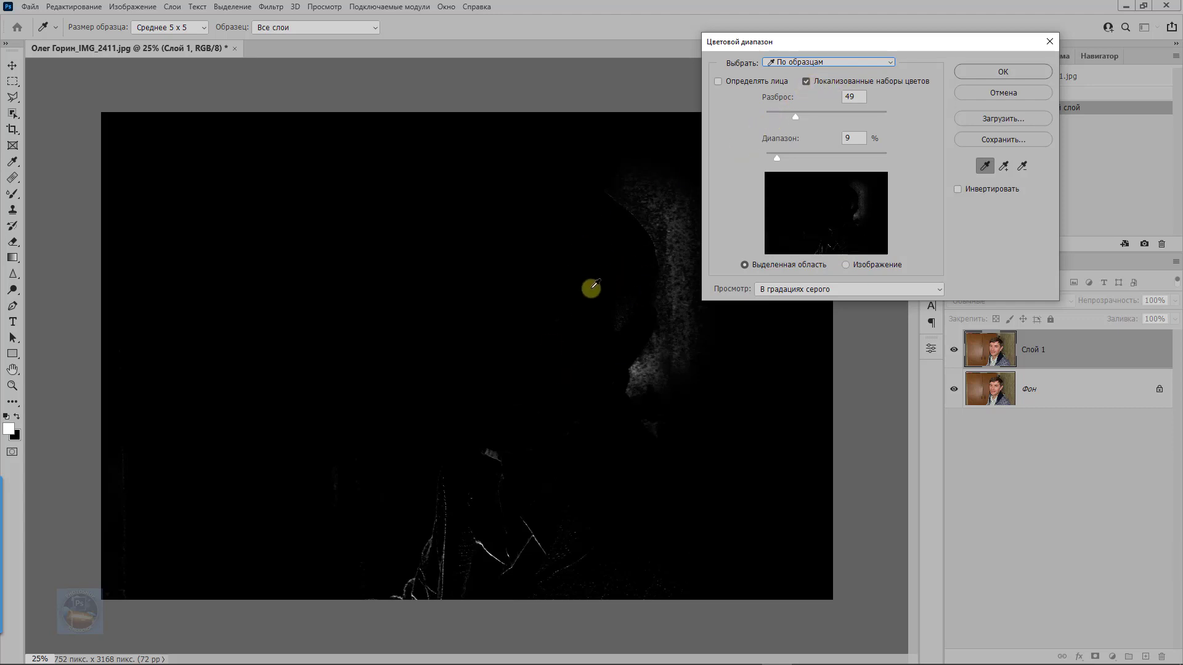
left_click(892, 64)
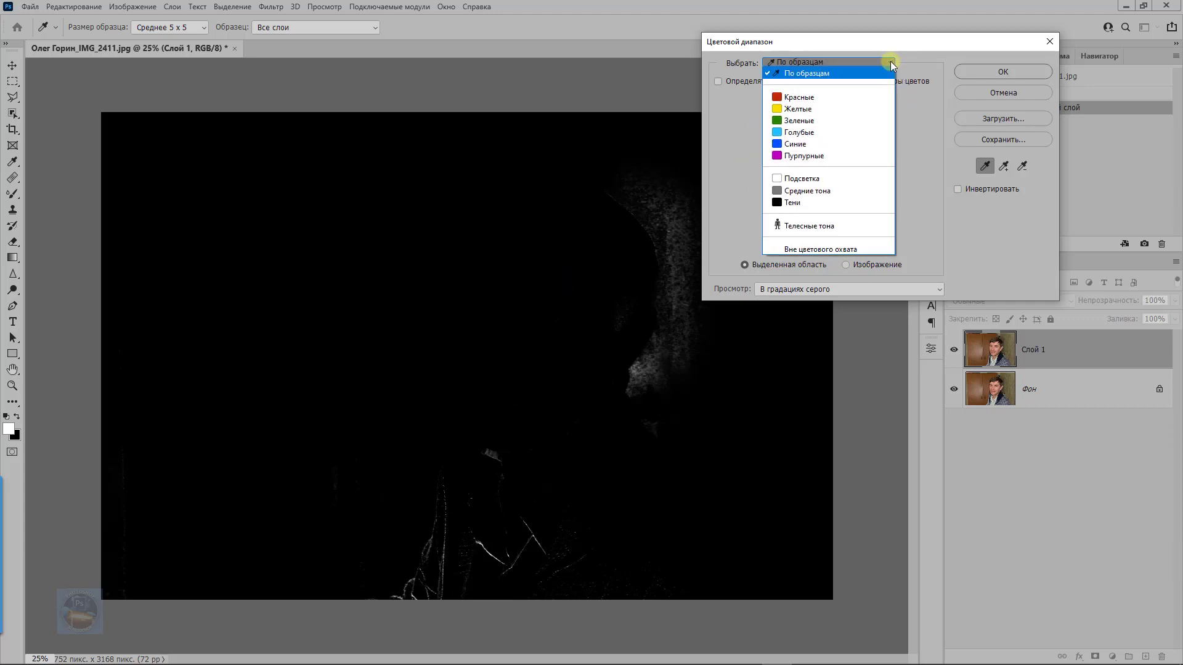
left_click(811, 180)
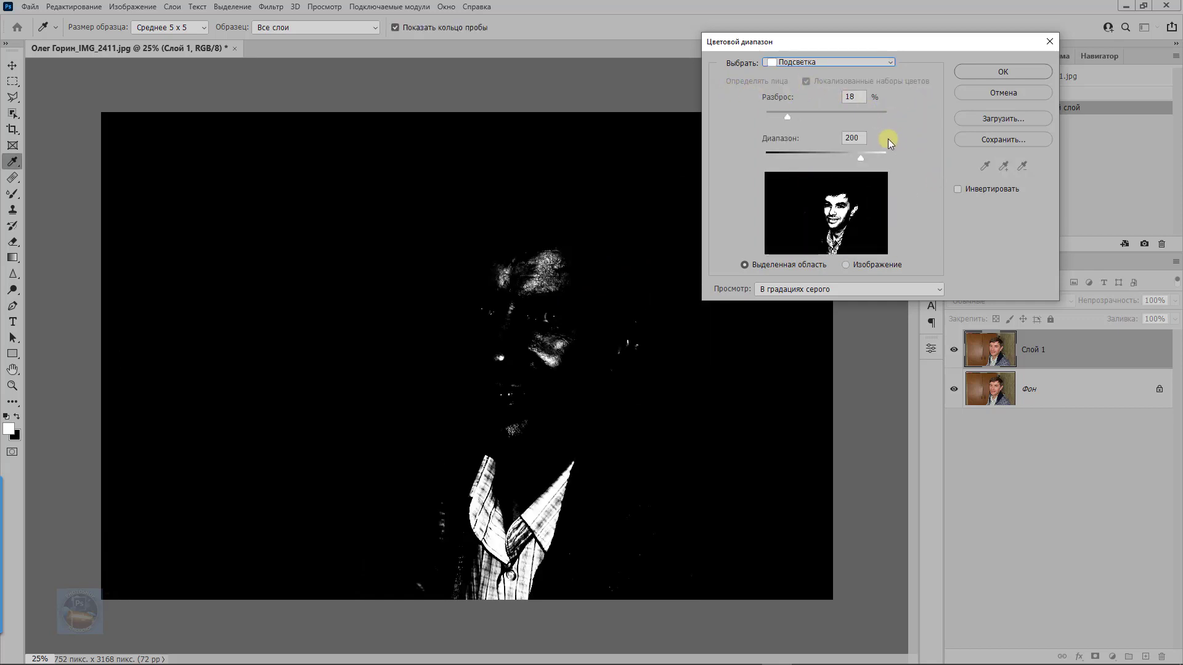
- Create the highlights selection with an 18% fuzziness (Разброс) and a range (Диапазон) of 198, previewed in grayscale
mouse_move(790, 115)
left_mouse_down()
mouse_move(857, 118)
mouse_move(789, 117)
left_mouse_up()
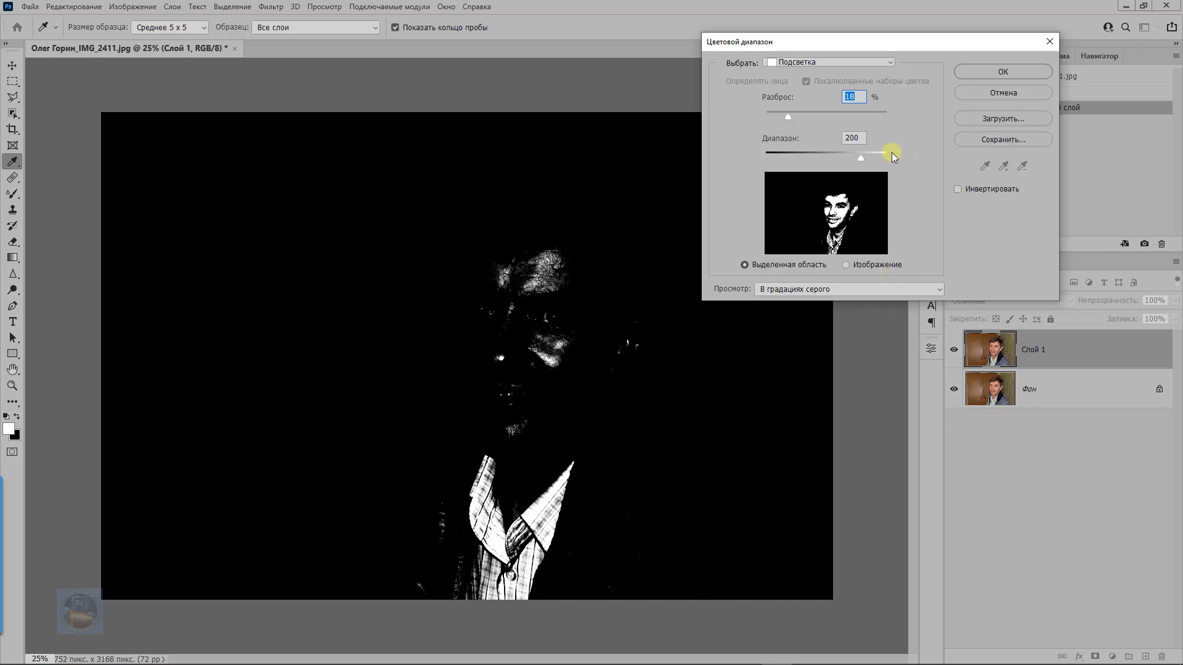
left_click_drag(861, 158, 859, 158)
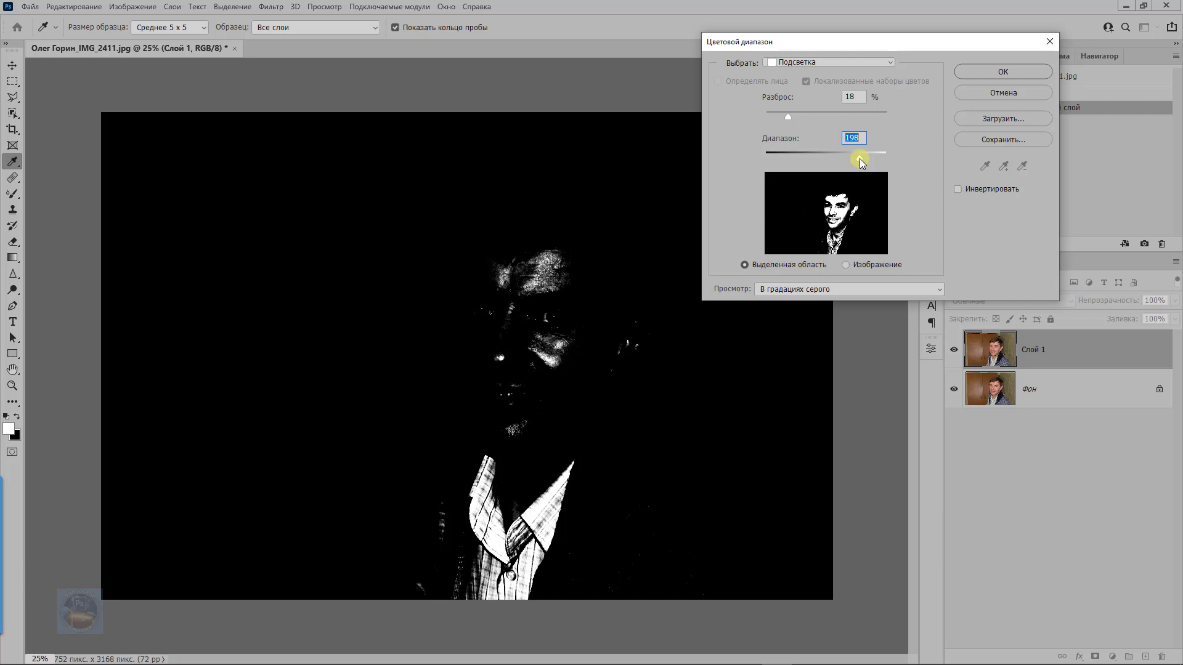
left_click_drag(860, 158, 860, 159)
left_click(893, 290)
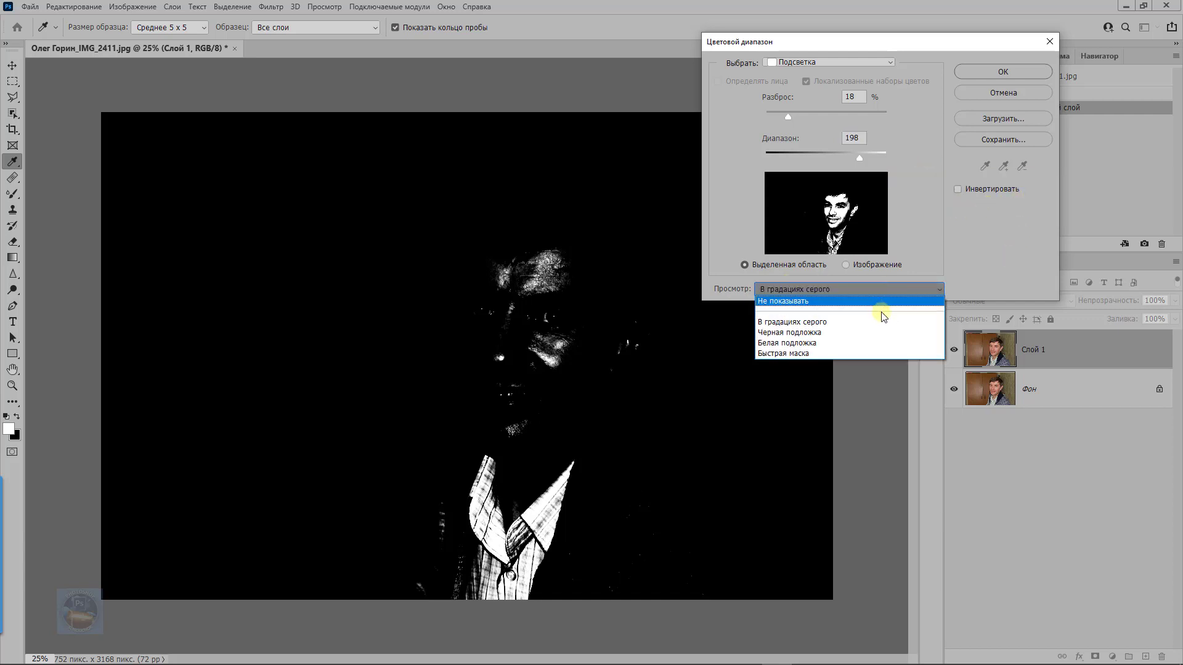
left_click(905, 322)
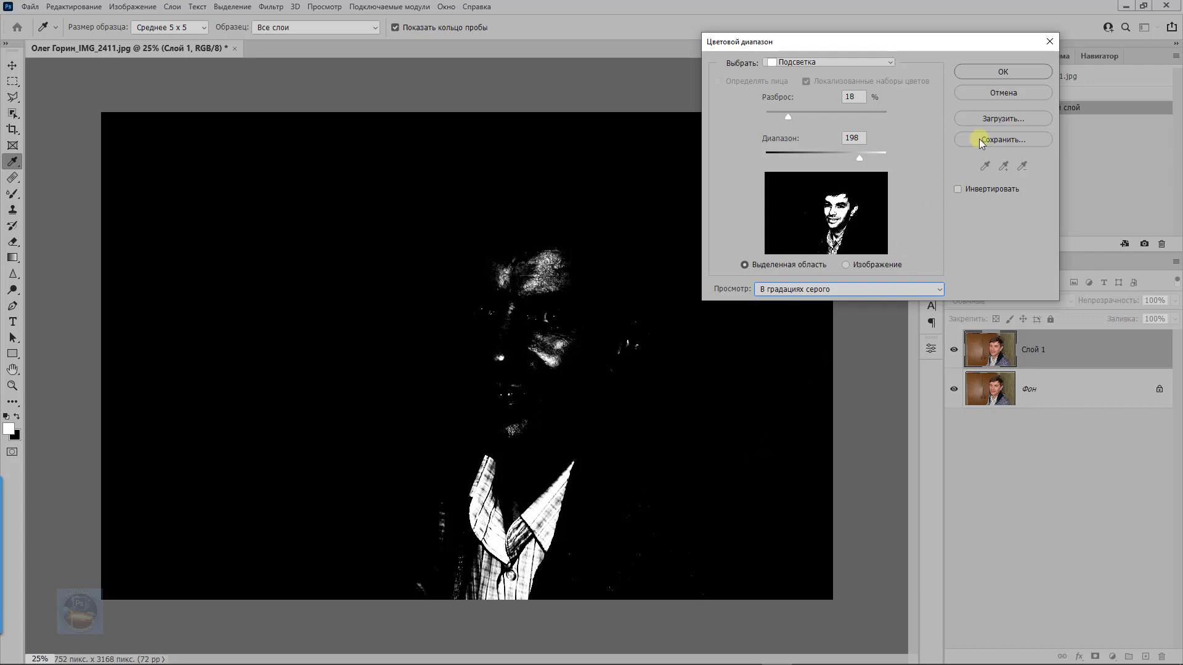
left_click(1002, 72)
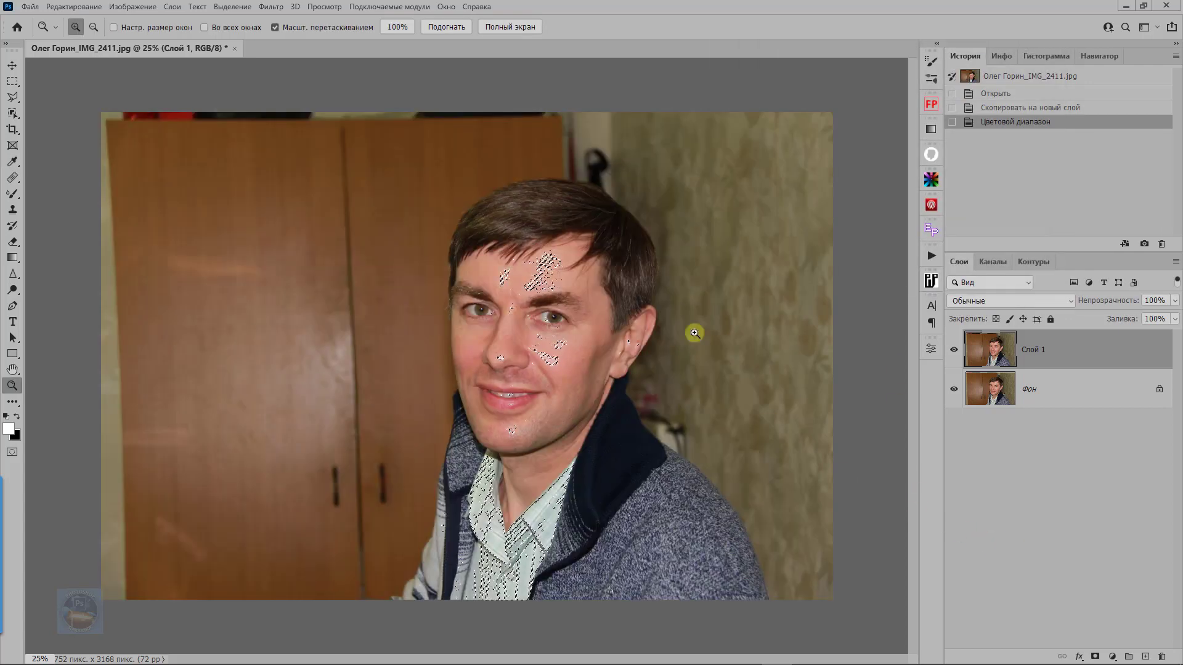
- Add a layer mask to the duplicate layer from the highlights selection and inspect the mask on its own
left_click(1096, 657)
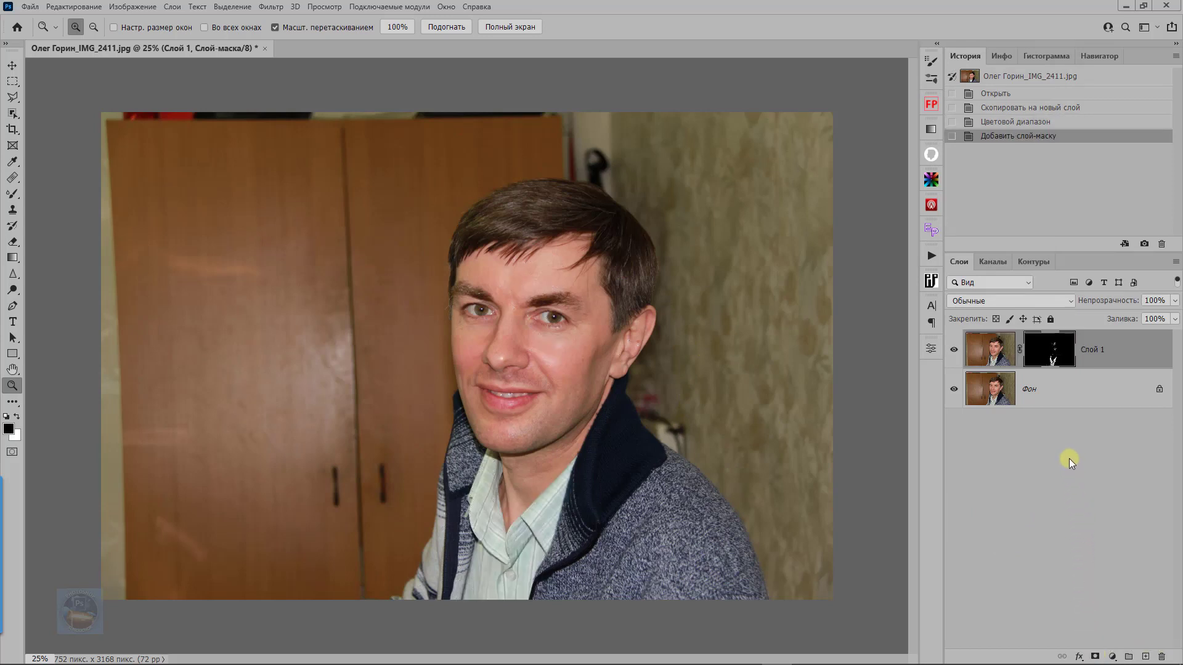
left_click(1051, 349, "alt")
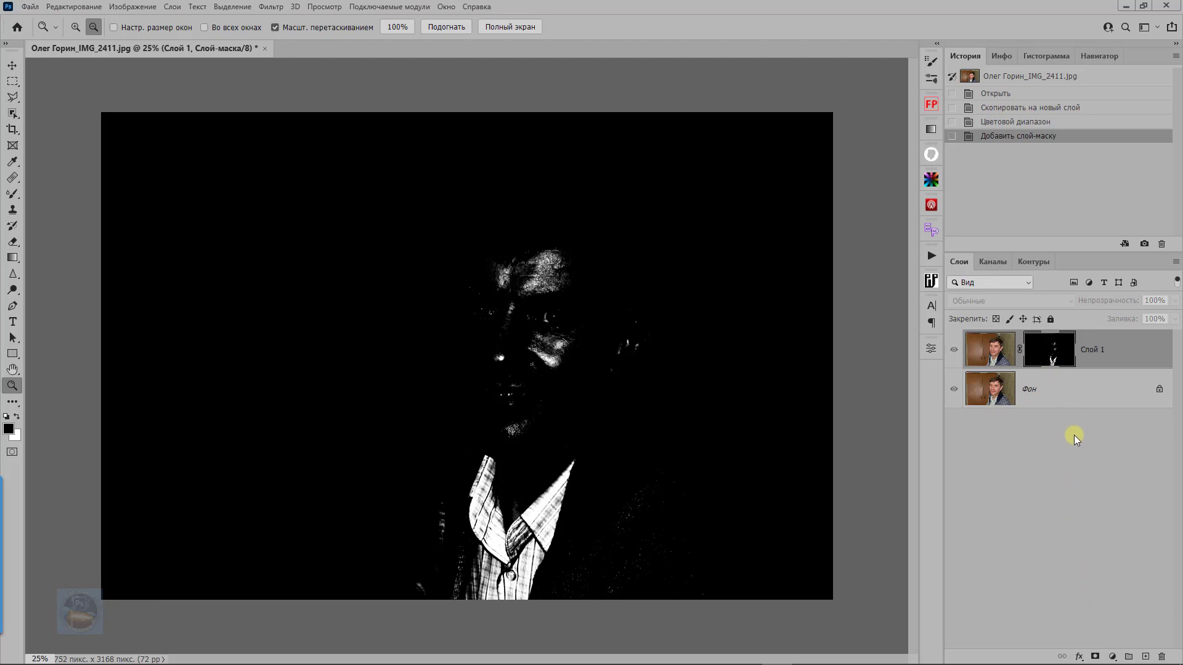
left_click(1050, 348, "alt")
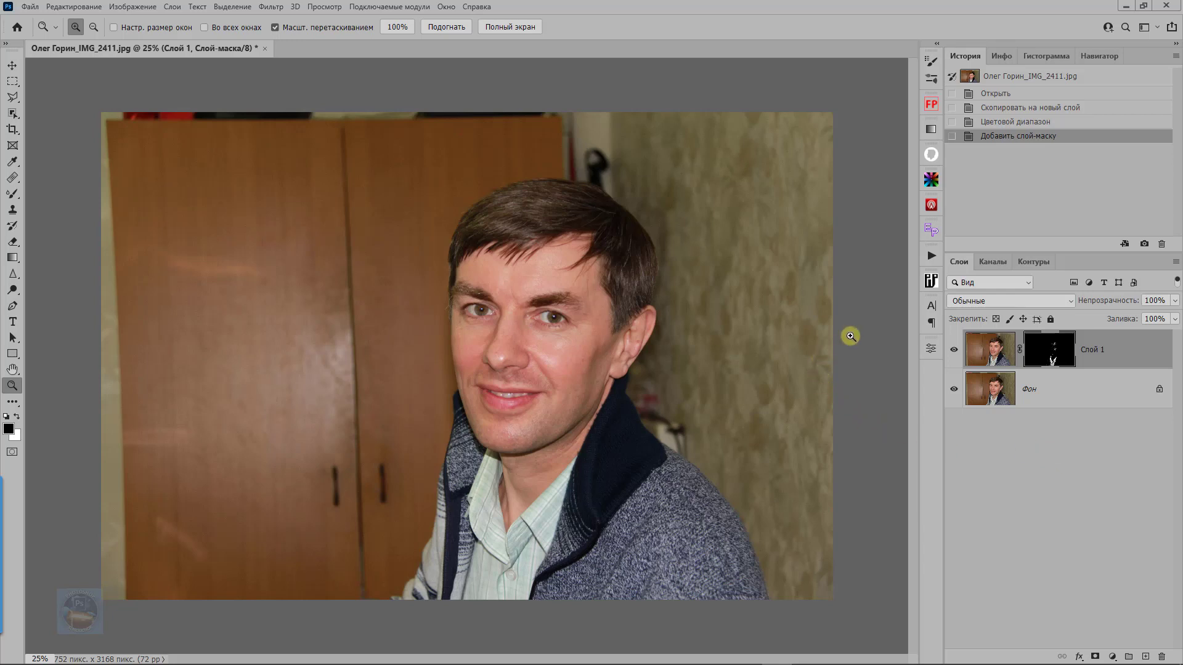
- Set the masked layer's blend mode to Multiply (Умножение) and compare the photo with and without the layer
left_click(959, 302)
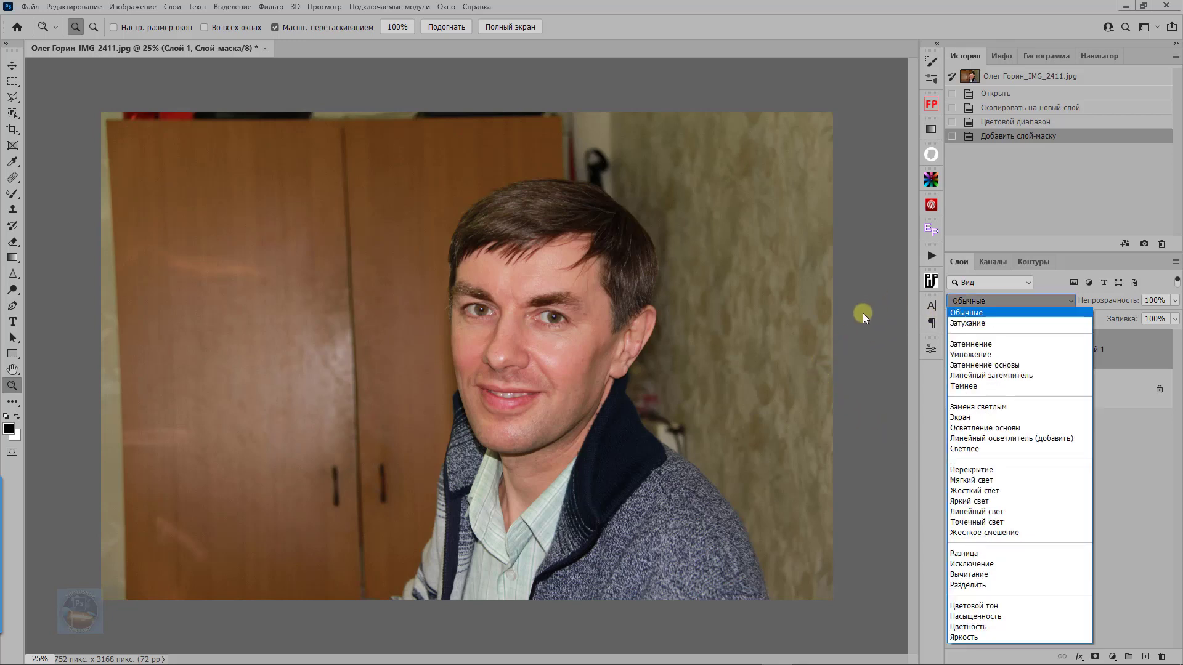
left_click(971, 355)
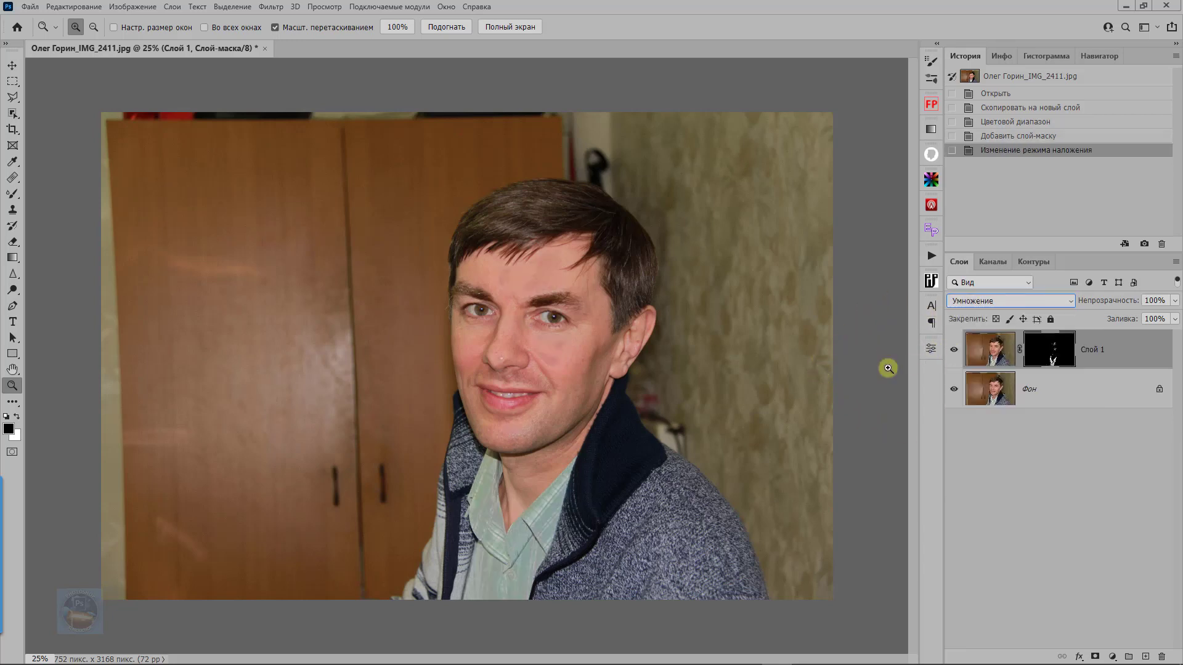
left_click(954, 351)
left_click(955, 351)
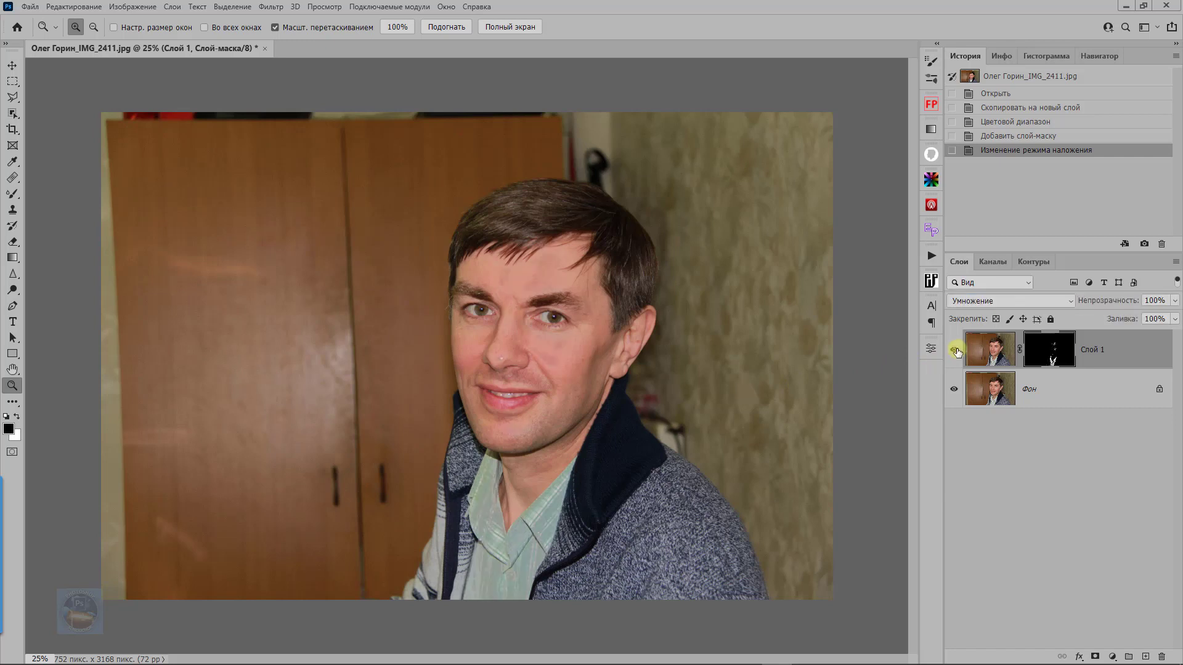
left_click(954, 351)
left_click(955, 351)
left_click(954, 351)
- Inspect the face at 100% magnification and reduce the masked layer's opacity to 25%
double_click(13, 386)
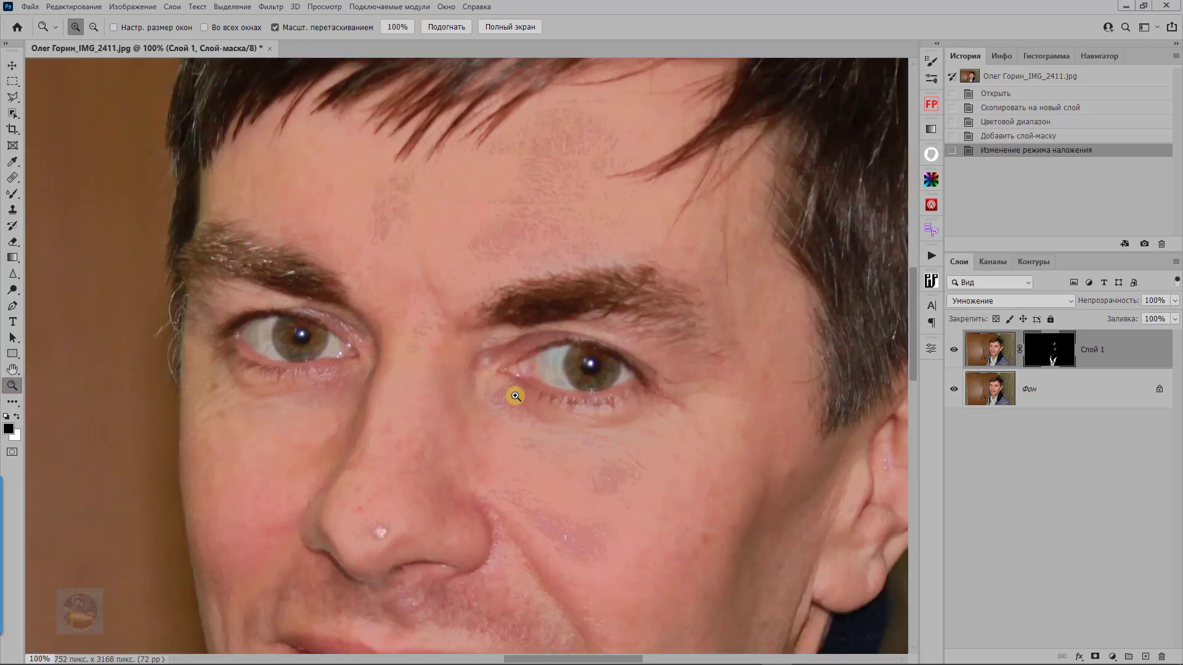
left_click_drag(546, 377, 524, 423)
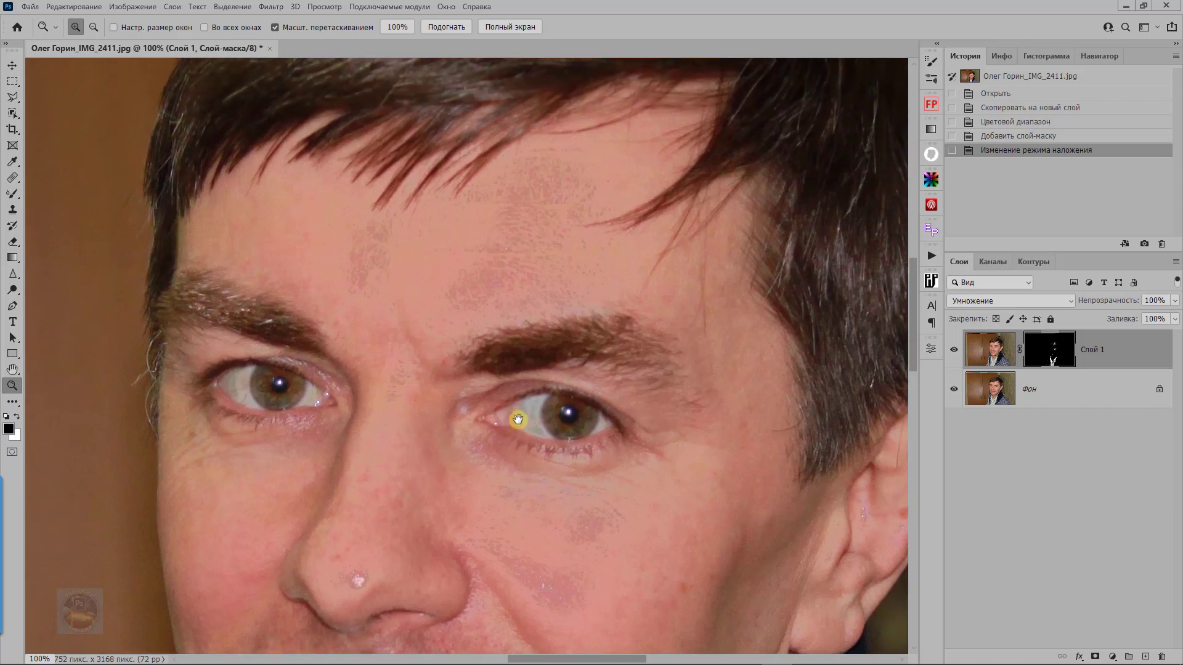
left_click_drag(1109, 304, 940, 311)
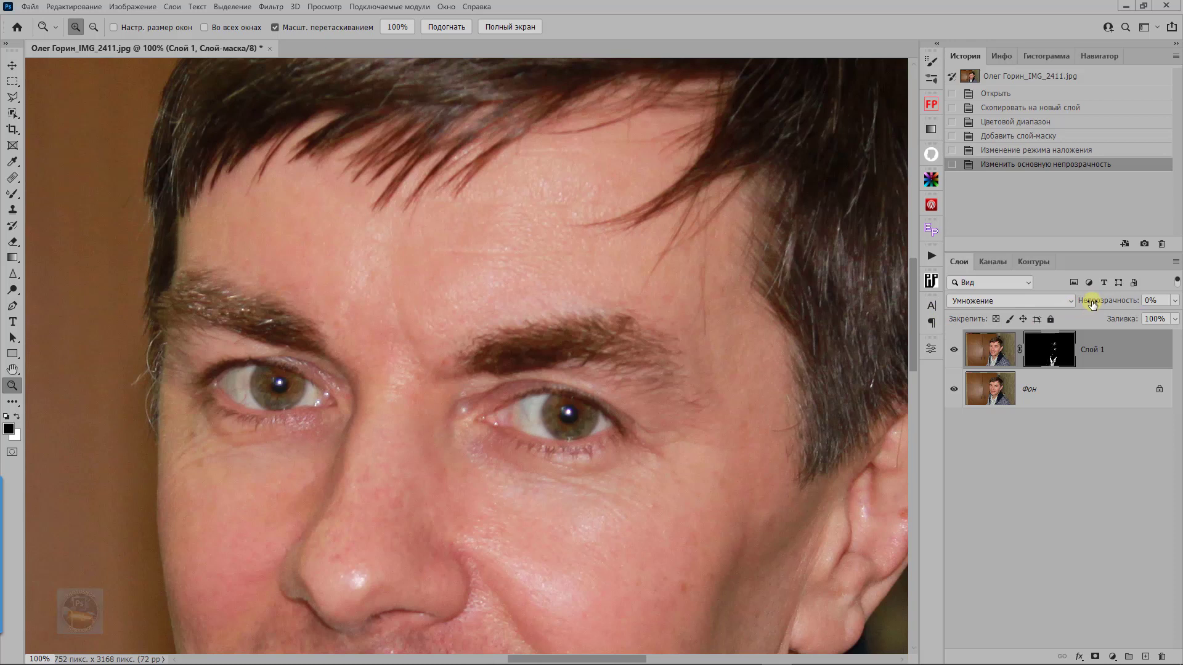
left_click_drag(1092, 305, 1100, 304)
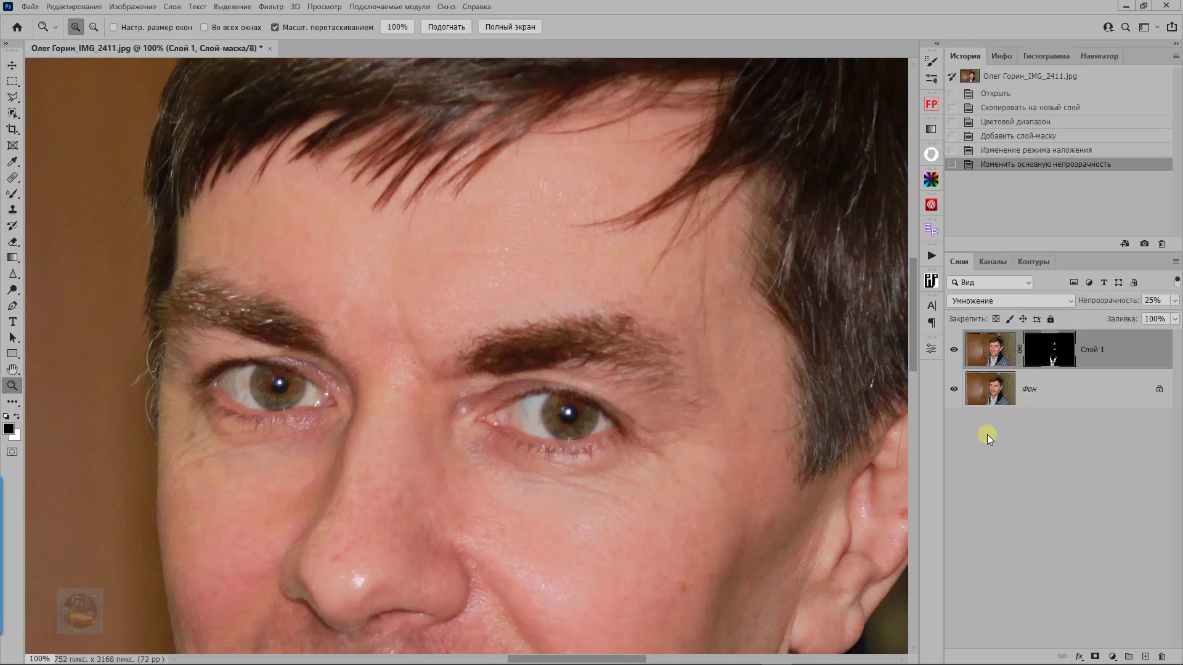
- Compare the skin shine on the face with the masked Multiply layer hidden and shown
left_click(954, 350)
left_click(954, 350)
left_click(953, 350)
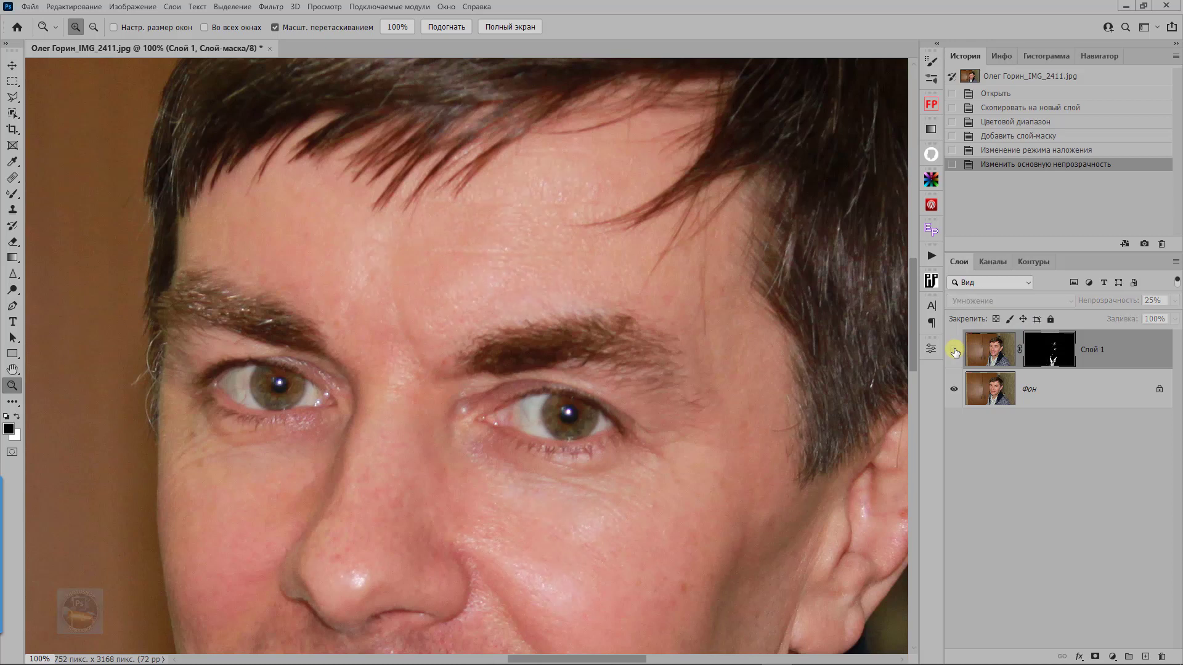
left_click(953, 350)
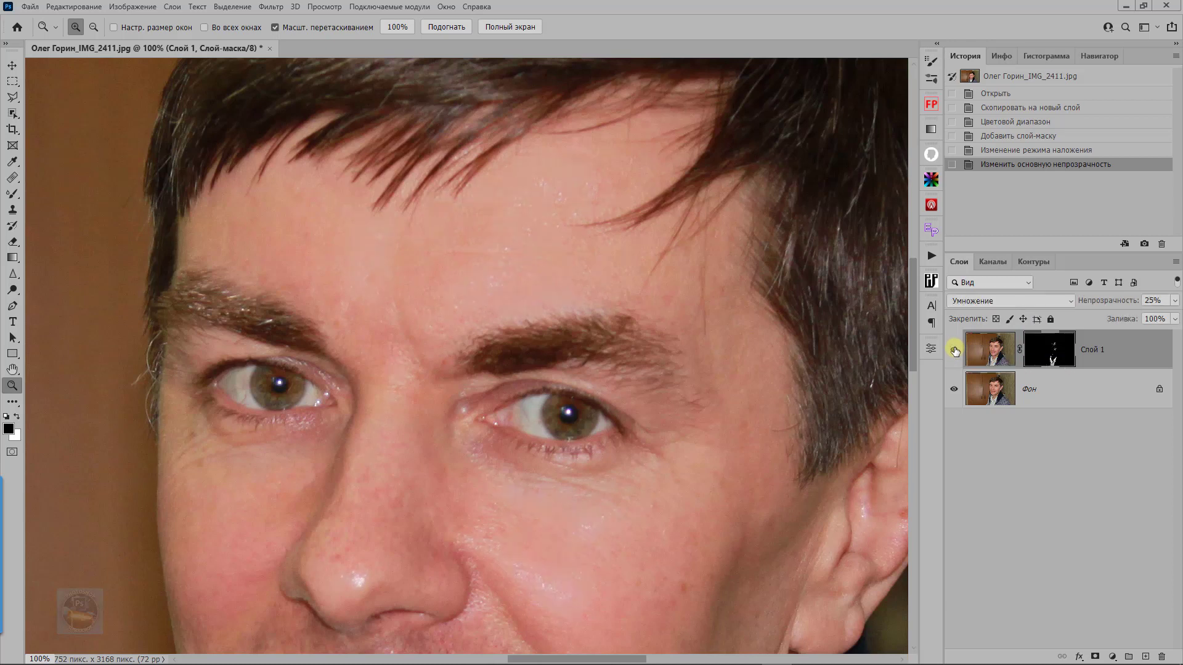
left_click(953, 349)
left_click(954, 349)
left_click(954, 350)
left_click(954, 350)
left_click(953, 350)
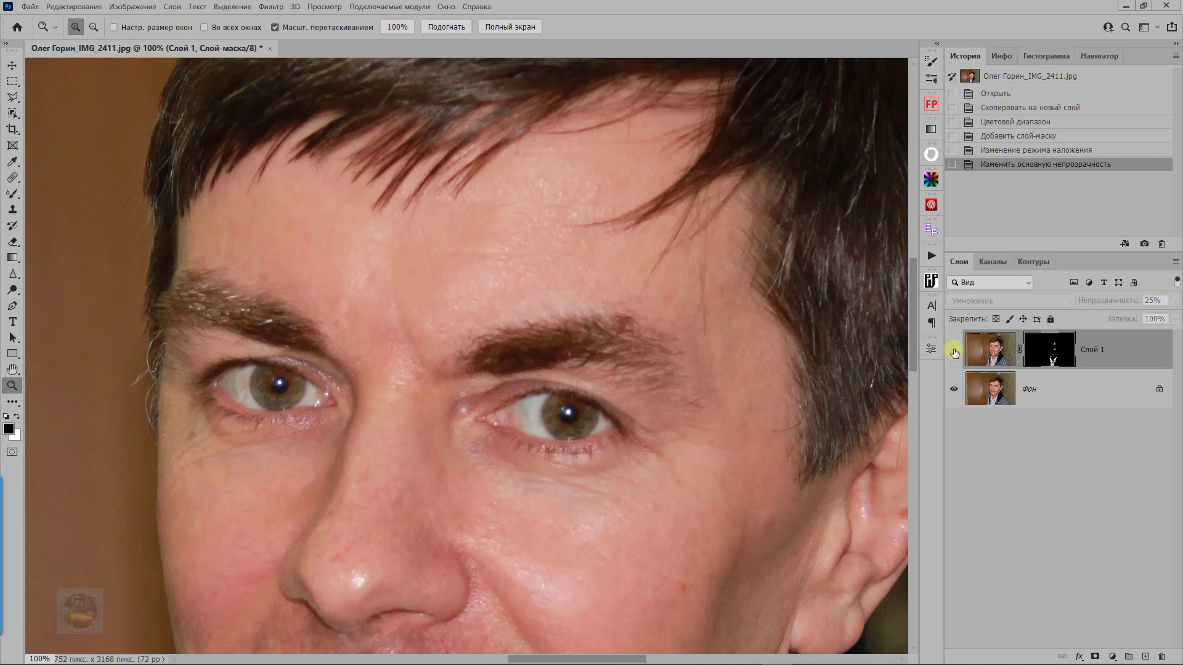
left_click(954, 350)
- Feather the layer mask by 2.0 pixels, comparing the face with and without the feathering
left_click(1051, 351)
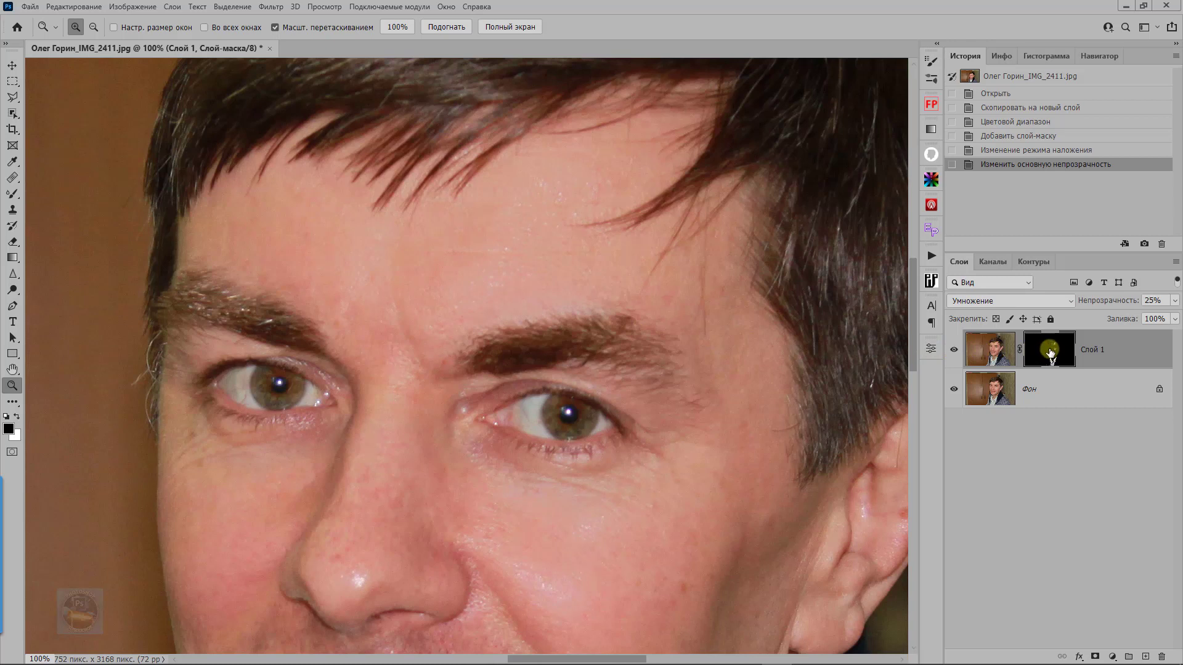
double_click(1050, 352)
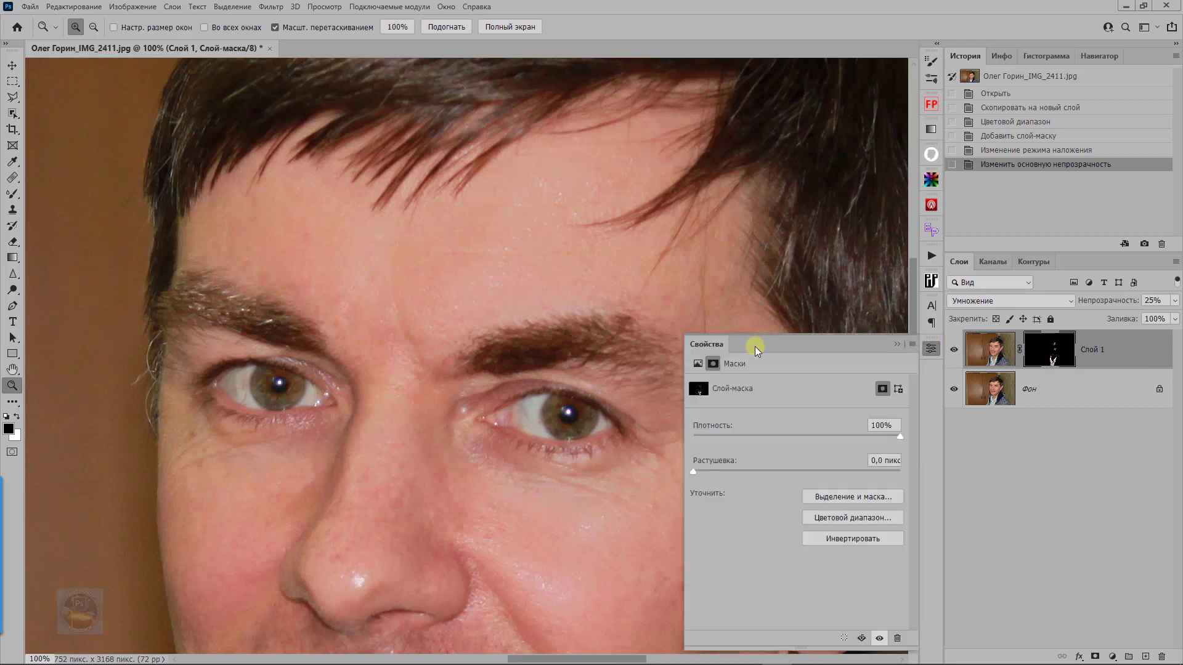
left_click_drag(757, 348, 865, 202)
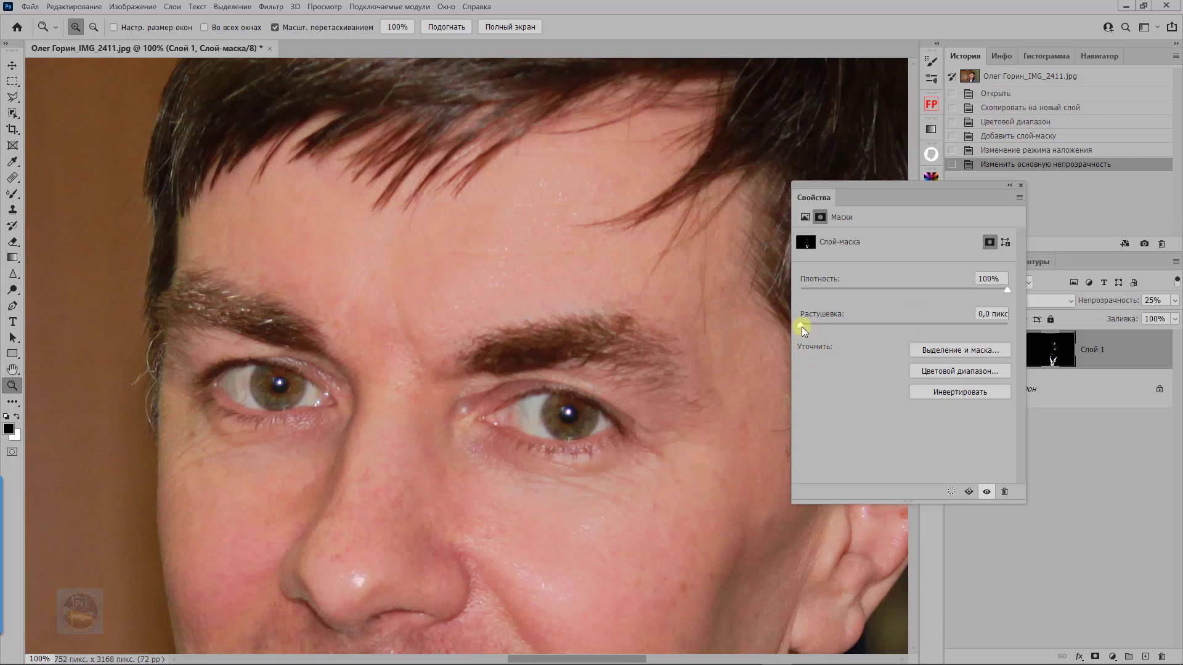
left_click_drag(803, 329, 826, 330)
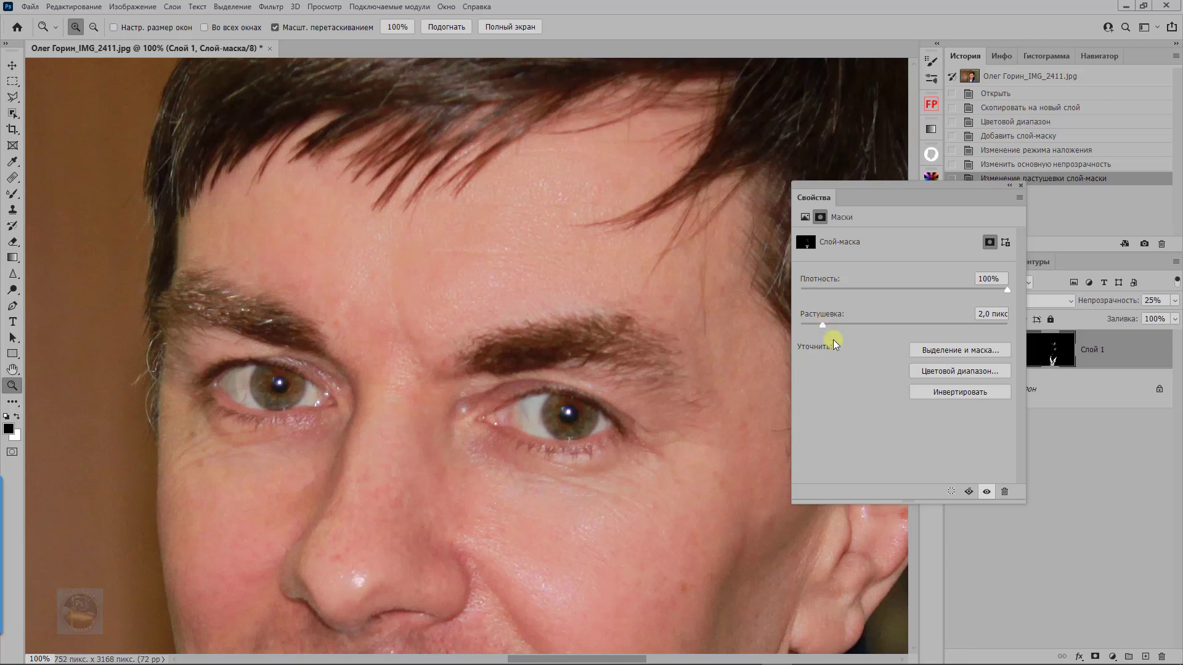
left_click(1009, 186)
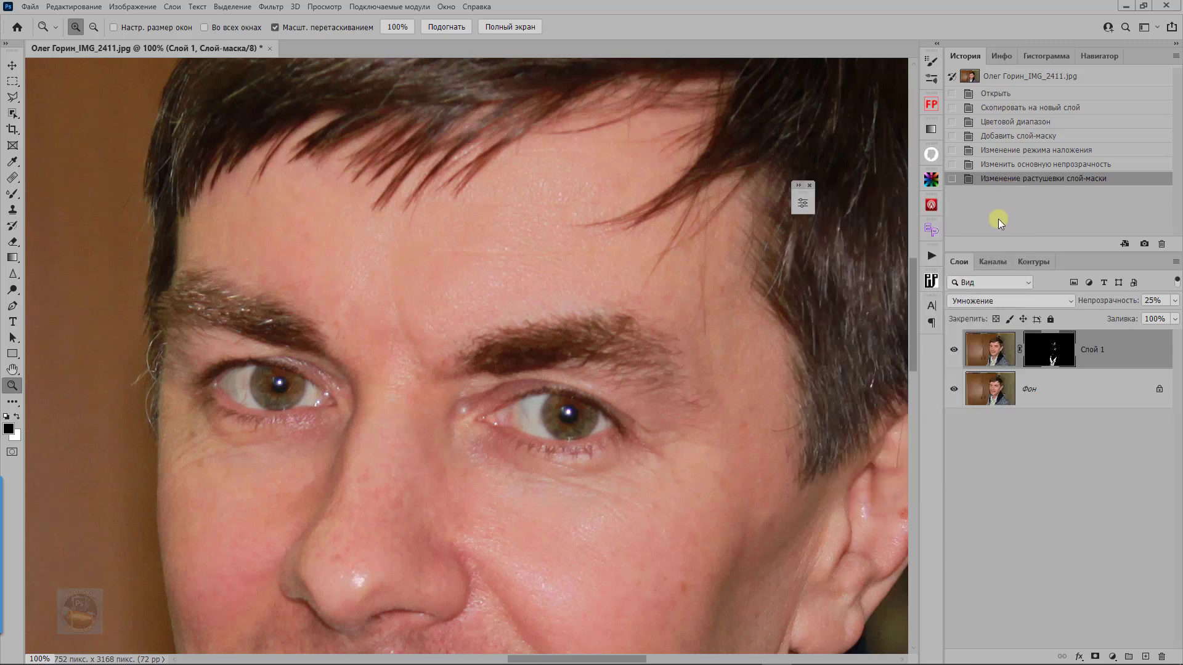
key("ctrl+z")
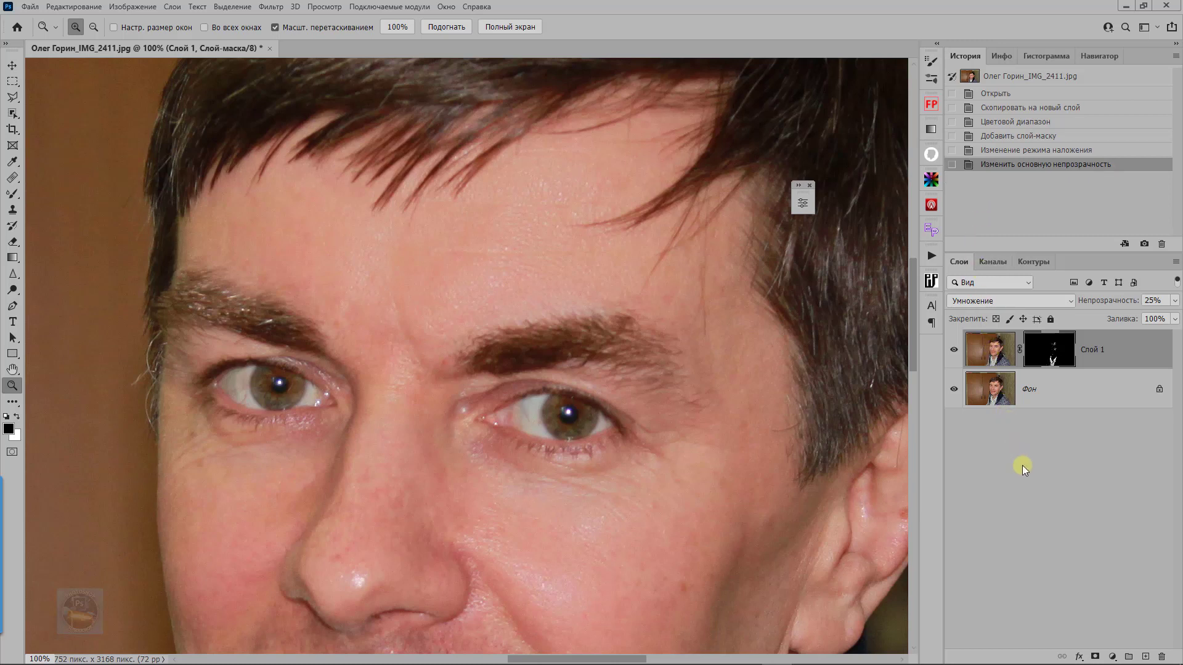
key("ctrl+shift+z")
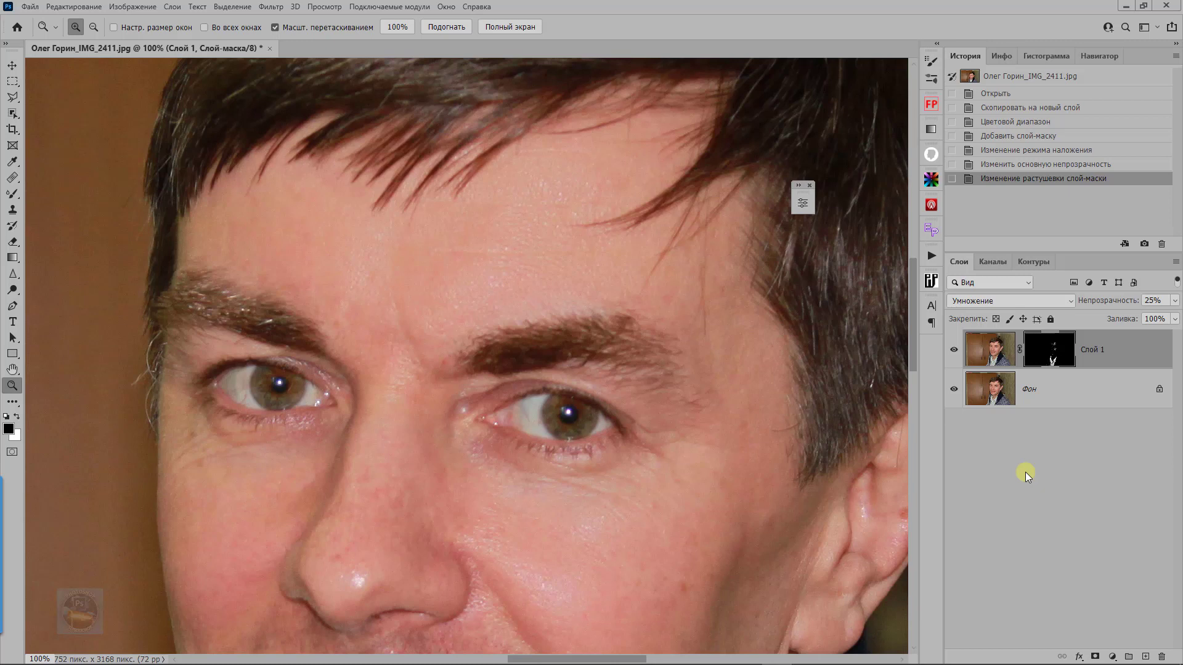
- Fit the whole portrait on screen and compare it with the masked layer hidden and shown
key("ctrl+0")
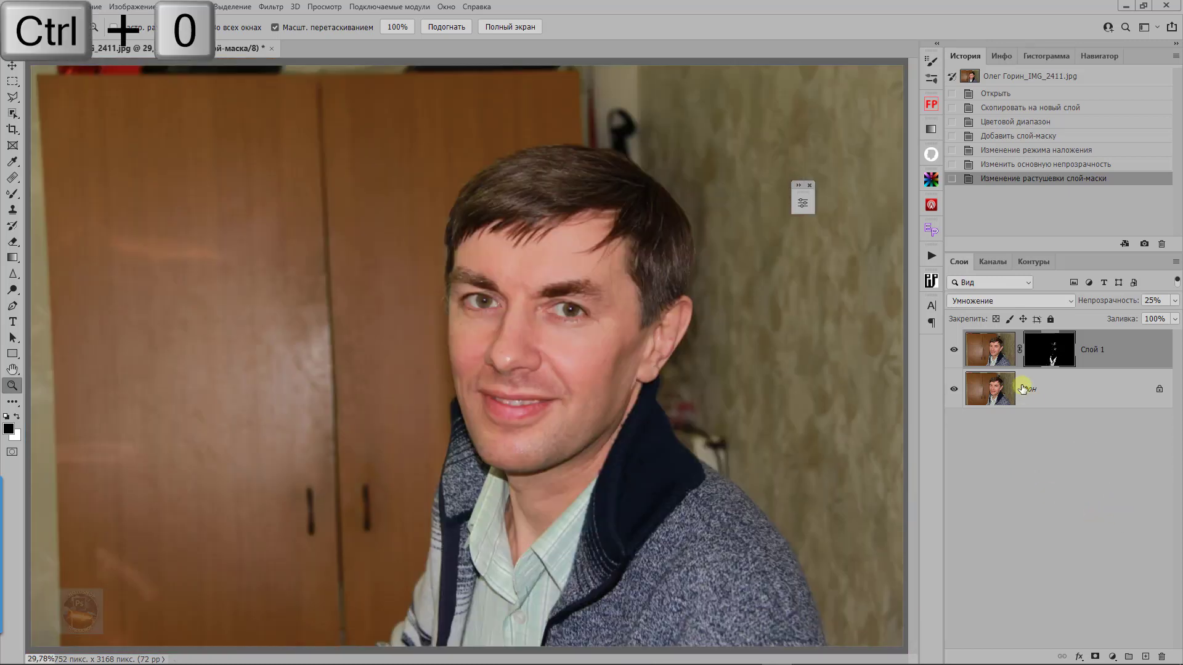
left_click(954, 350)
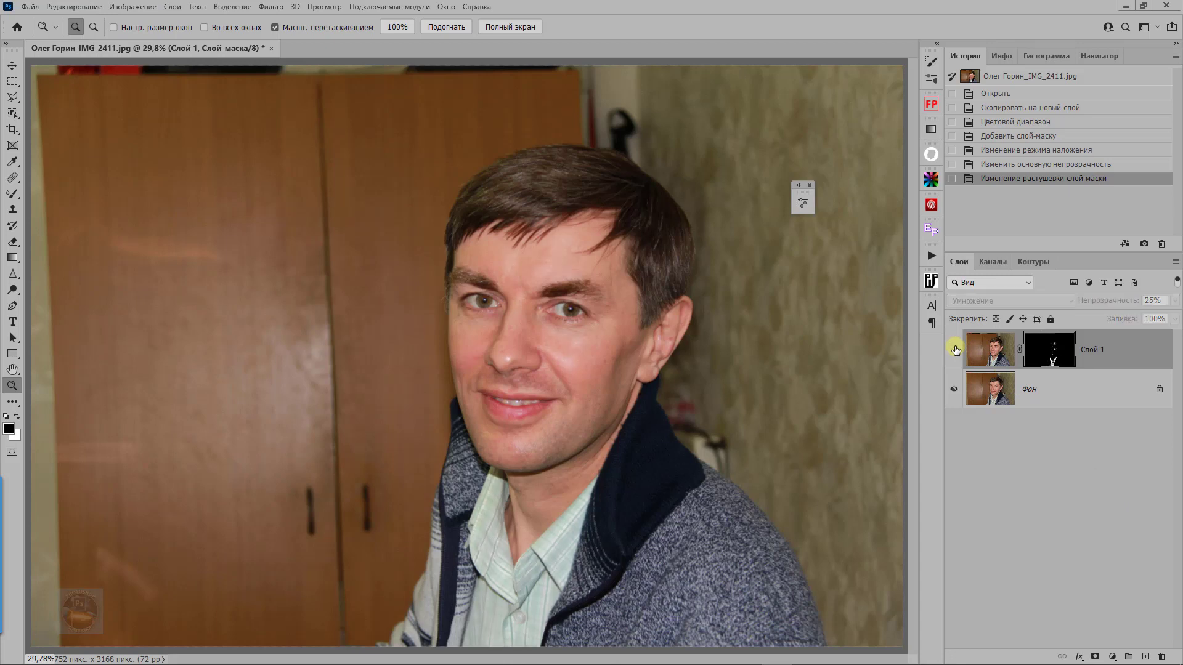
left_click(954, 350)
left_click(955, 350)
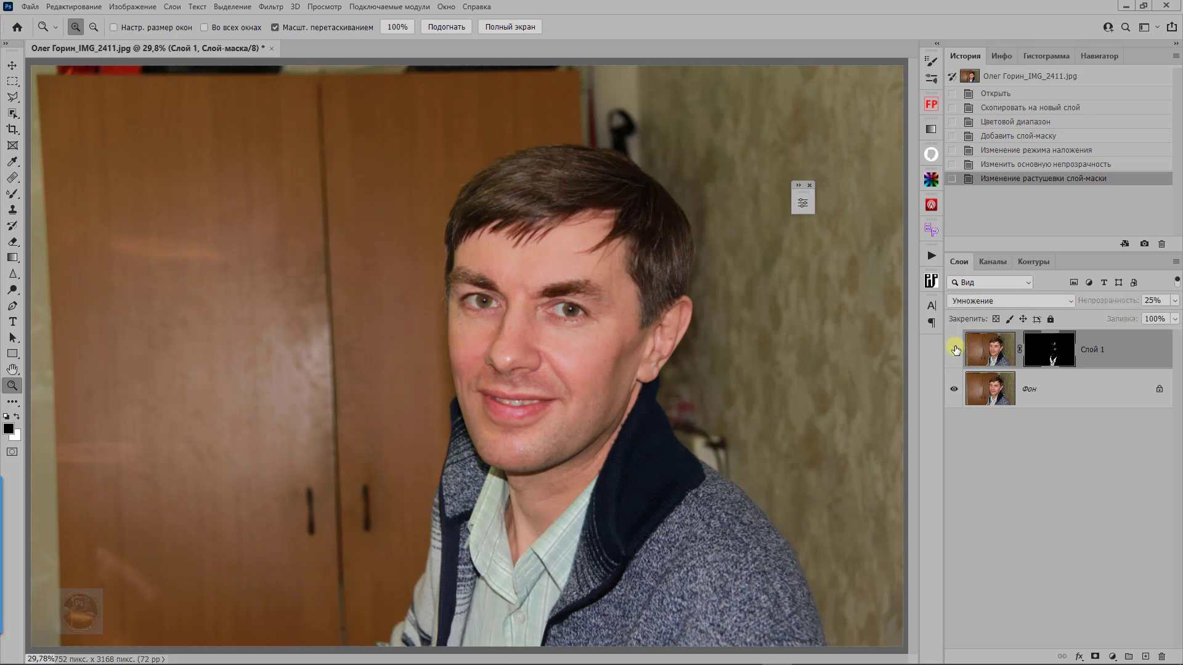
- Toggle the masked Multiply layer's visibility repeatedly to compare the face shine before and after, leaving the layer shown
left_click(954, 350)
left_click(955, 350)
left_click(955, 350)
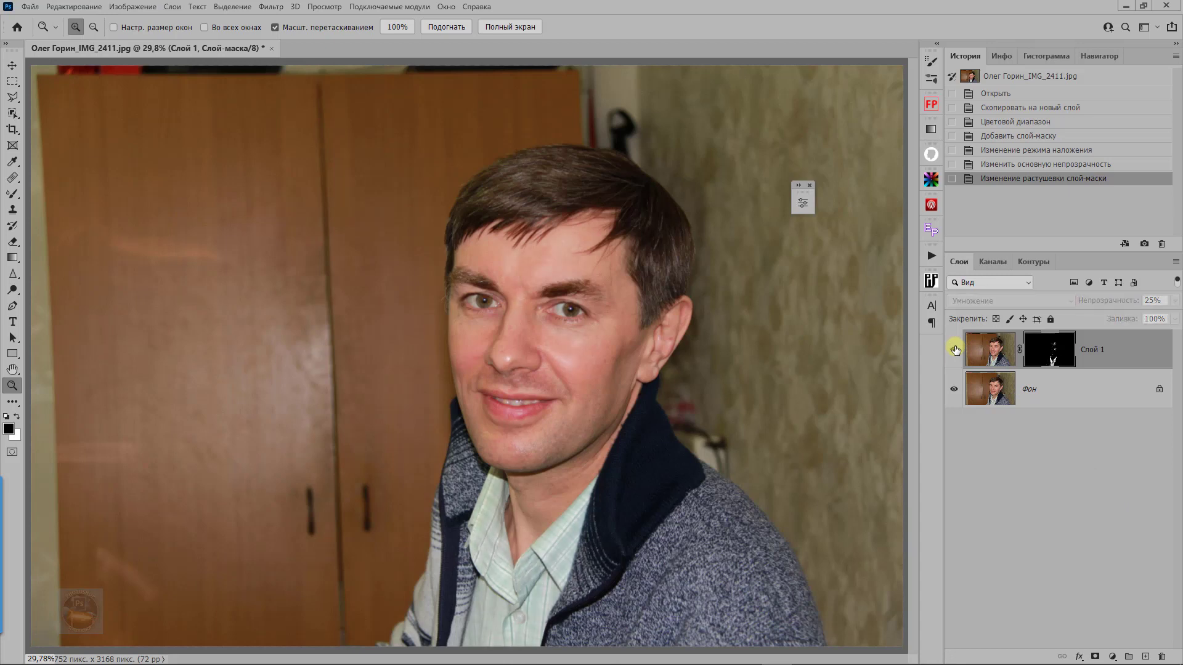
left_click(954, 350)
left_click(955, 350)
left_click(954, 350)
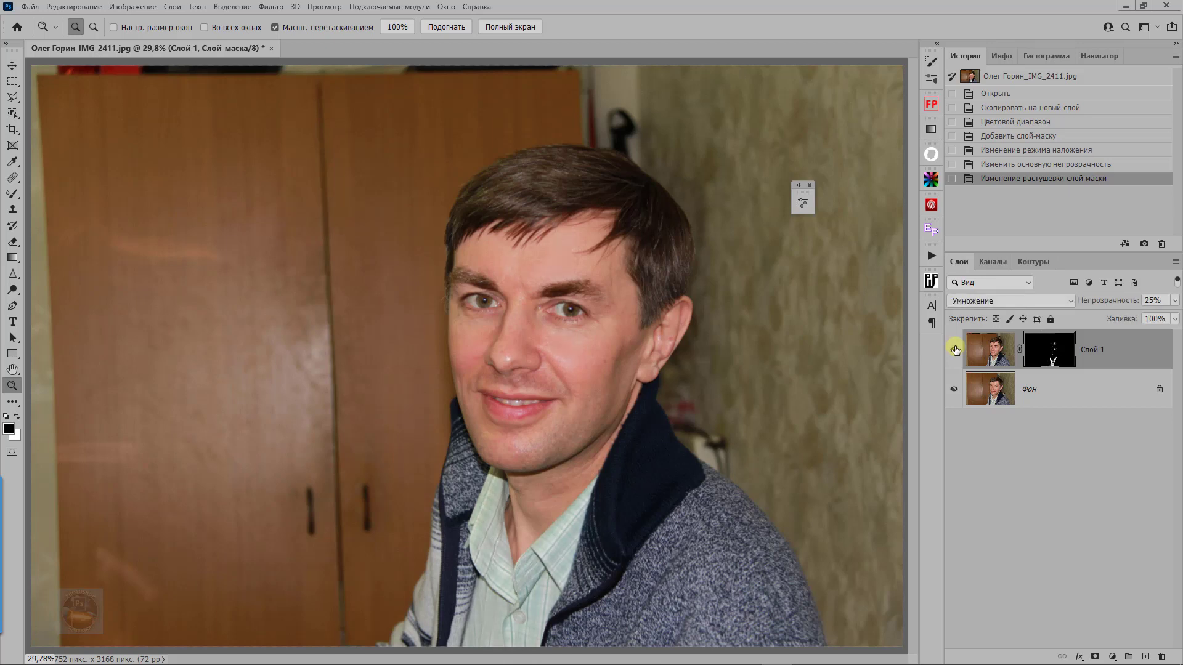
left_click(954, 350)
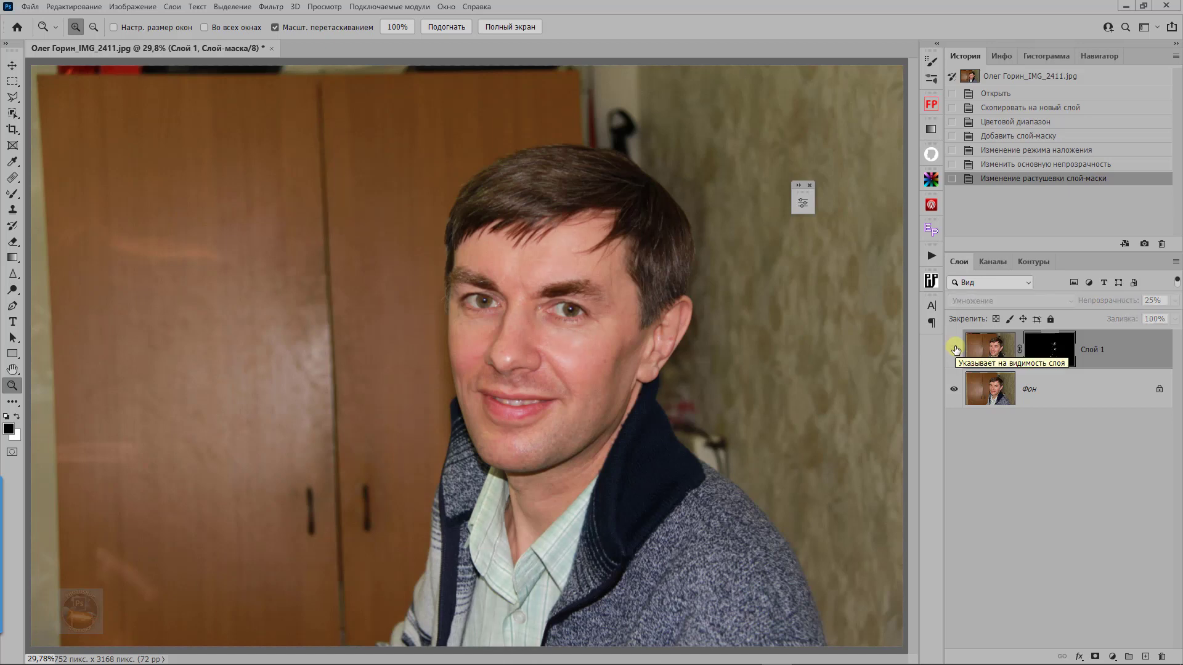
left_click(954, 350)
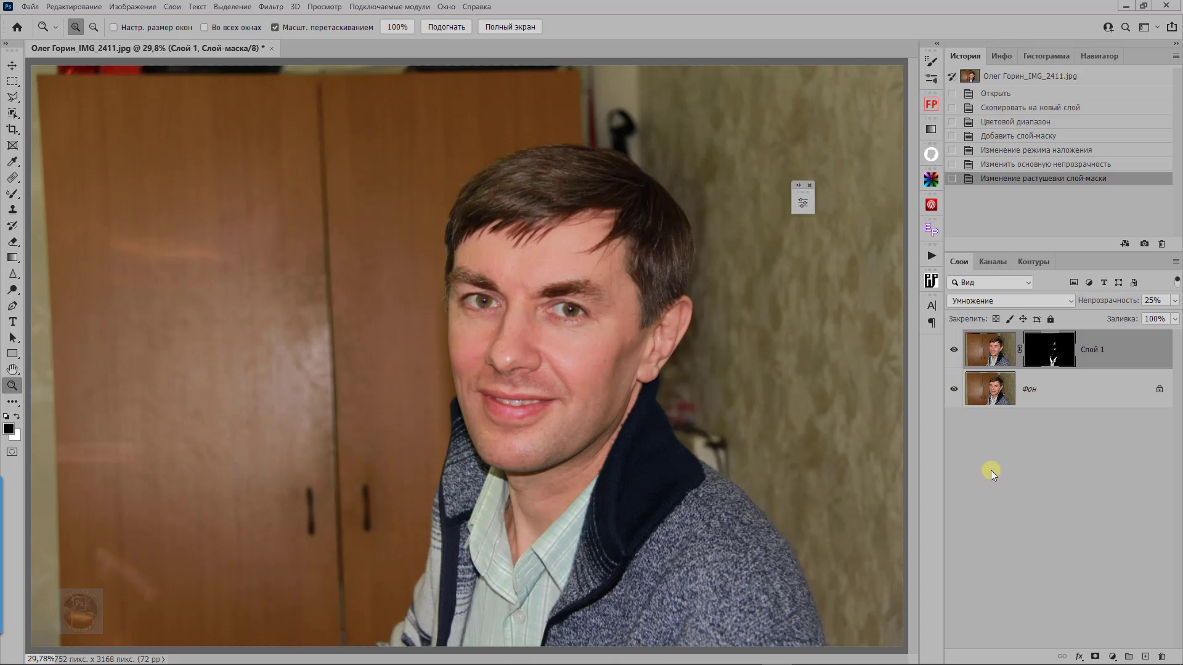
left_click(954, 350)
left_click(954, 351)
left_click(954, 351)
left_click(954, 352)
left_click(954, 351)
- Paint black over the shirt area on the layer mask using the Brush tool at a size of 600 pixels
right_click(13, 195)
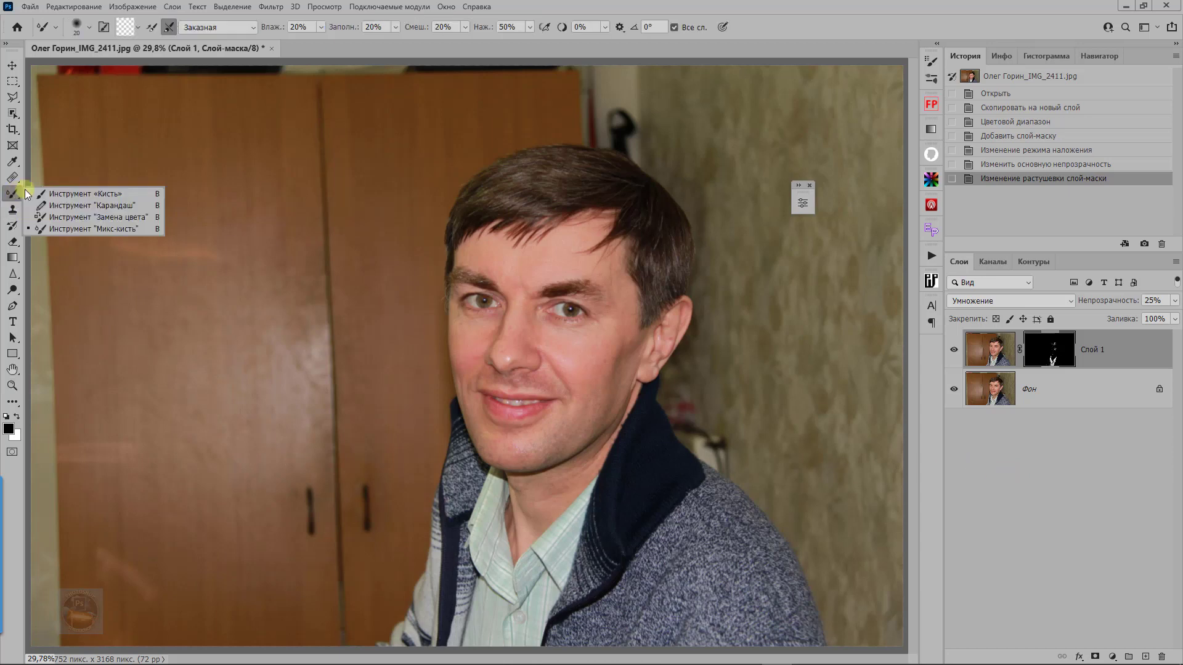
left_click(61, 188)
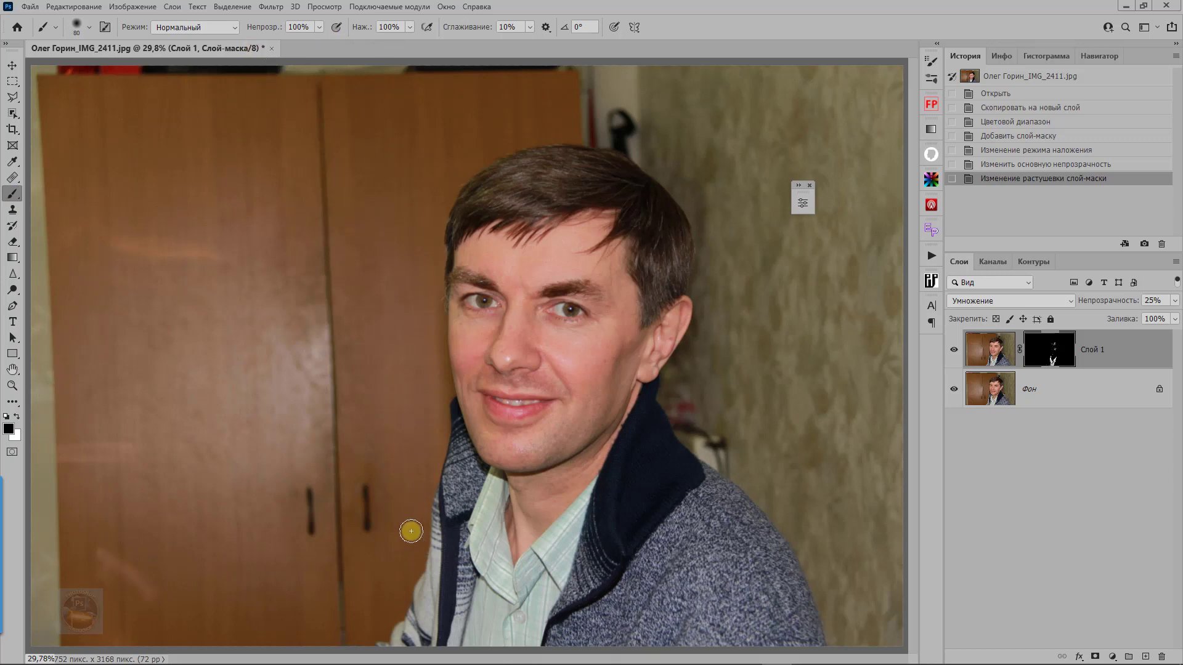
key("bracketright")
key("bracketright")
key("bracketright")
key("bracketright")
key("bracketright")
key("bracketright")
key("bracketright")
key("bracketright")
key("bracketright")
key("bracketright")
key("bracketright")
key("bracketright")
key("bracketright")
key("bracketright")
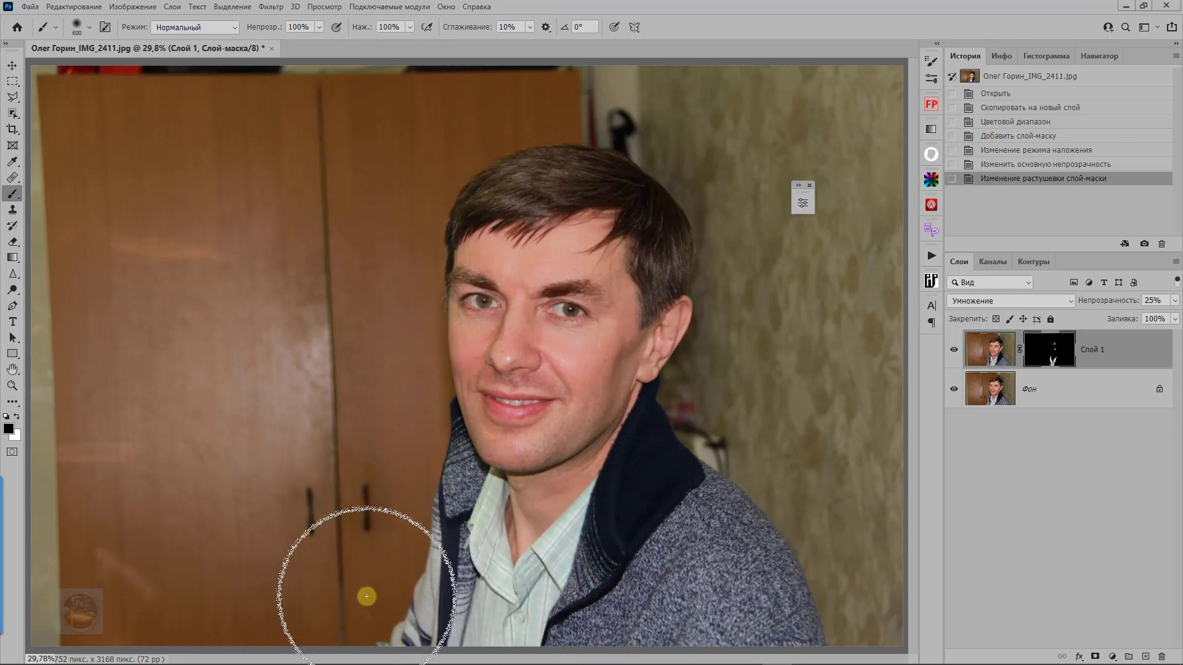
mouse_move(502, 593)
left_mouse_down()
mouse_move(469, 641)
mouse_move(444, 622)
left_mouse_up()
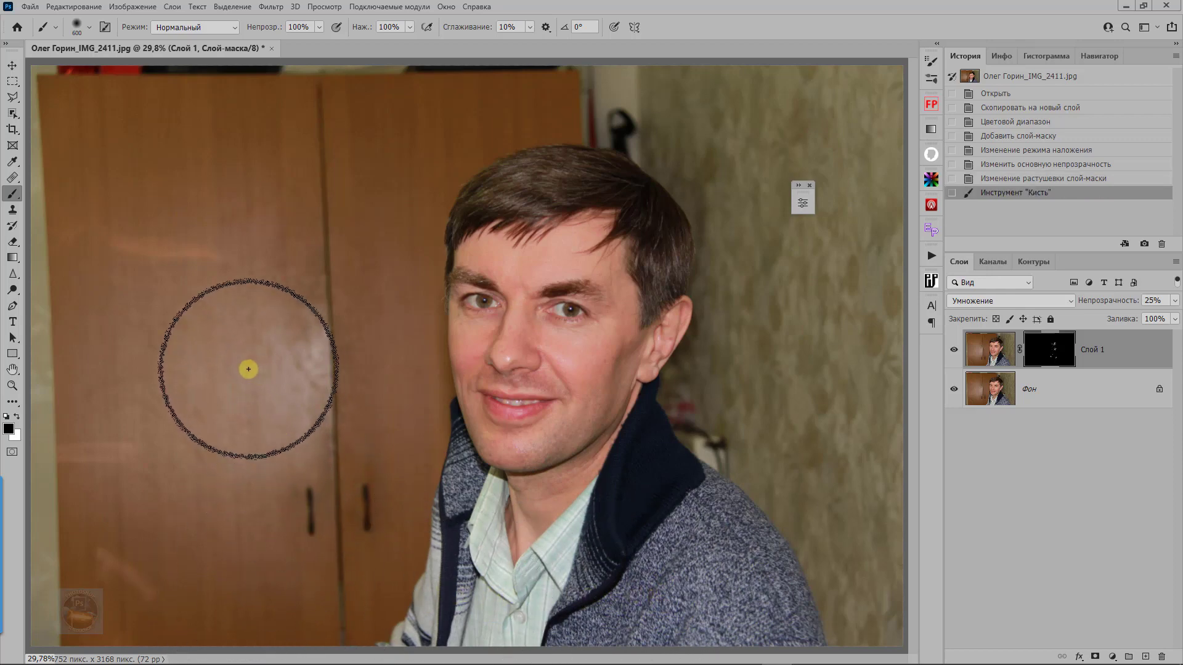